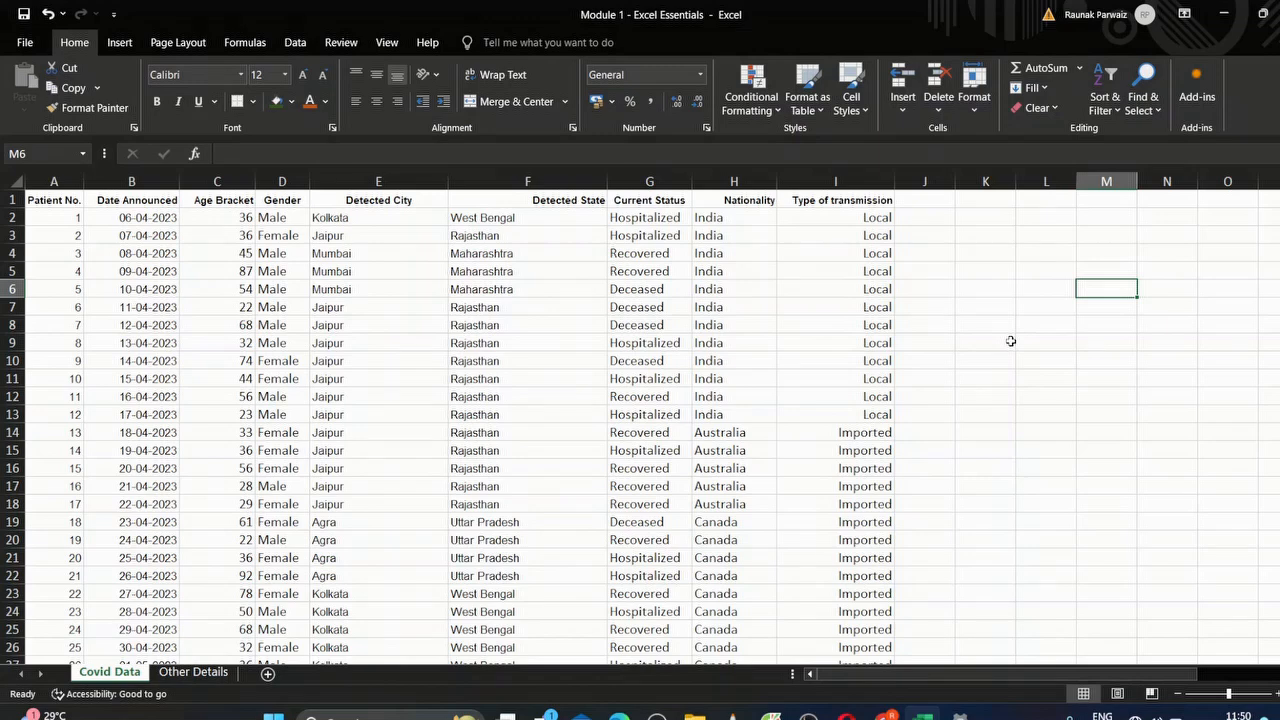
# Step: Add the header PATIENT NUMBER in cell J1 and widen column J to fit it
pyautogui.click(927, 201)
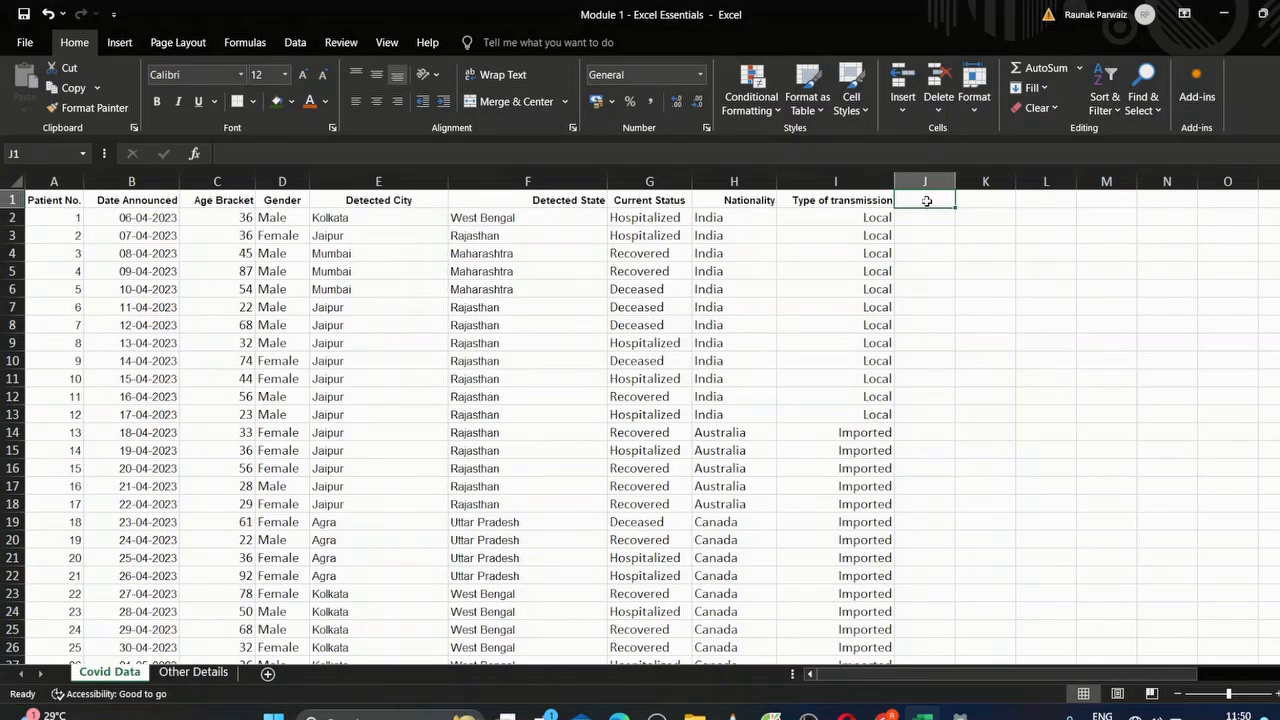
pyautogui.write('PATIENT')
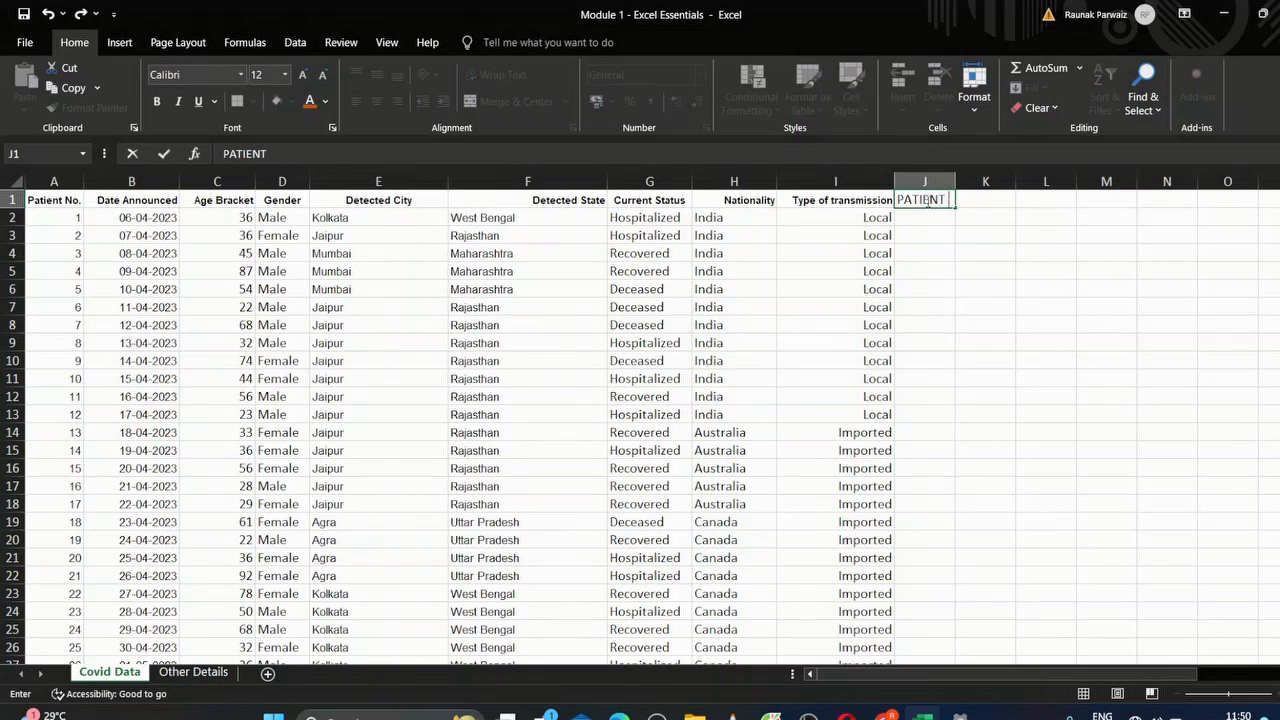
pyautogui.write(' NUMBER')
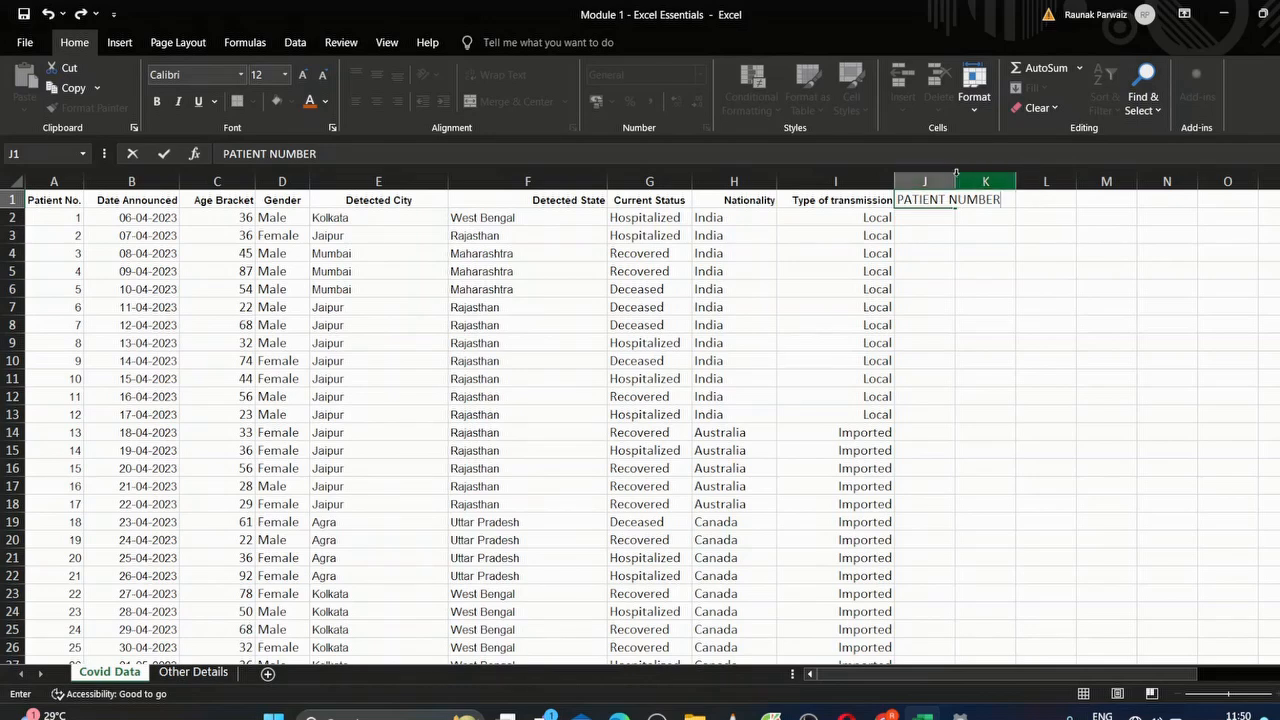
pyautogui.click(958, 181)
pyautogui.moveTo(951, 179); pyautogui.dragTo(1047, 182)
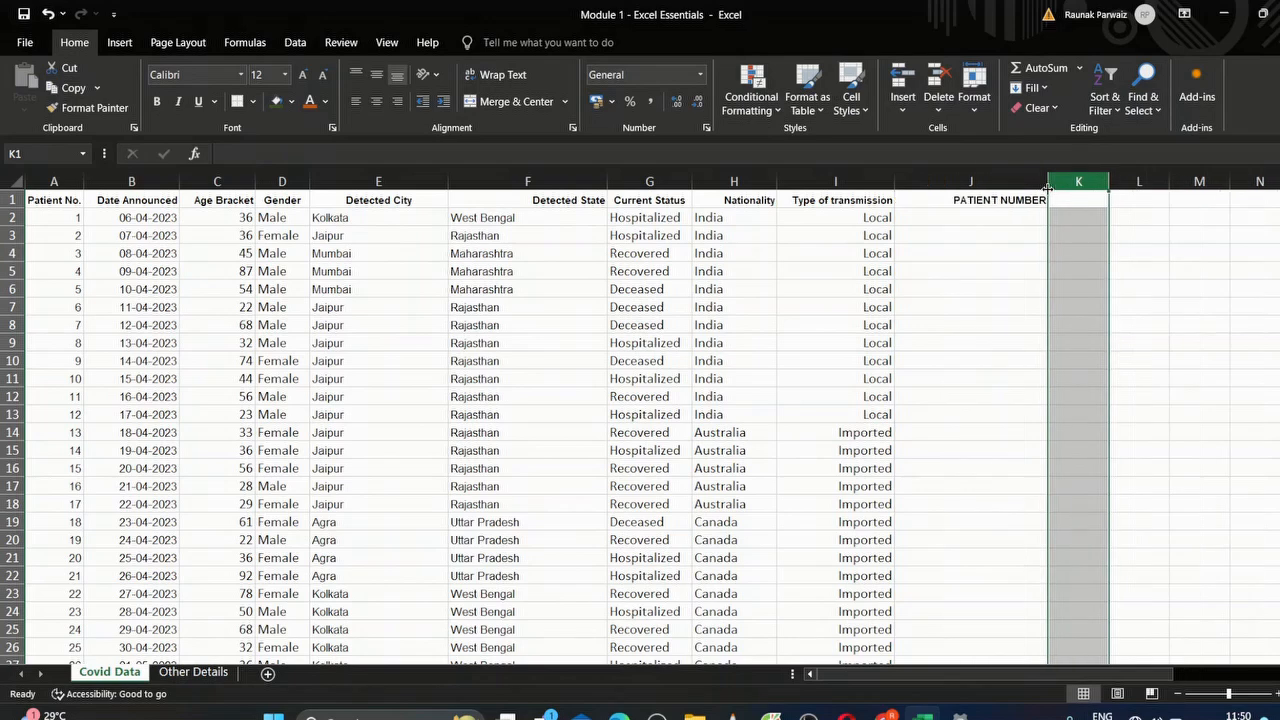
# Step: Enter the numbers 1, 2 and 3 in cells J2 to J4 under the PATIENT NUMBER header
pyautogui.click(970, 213)
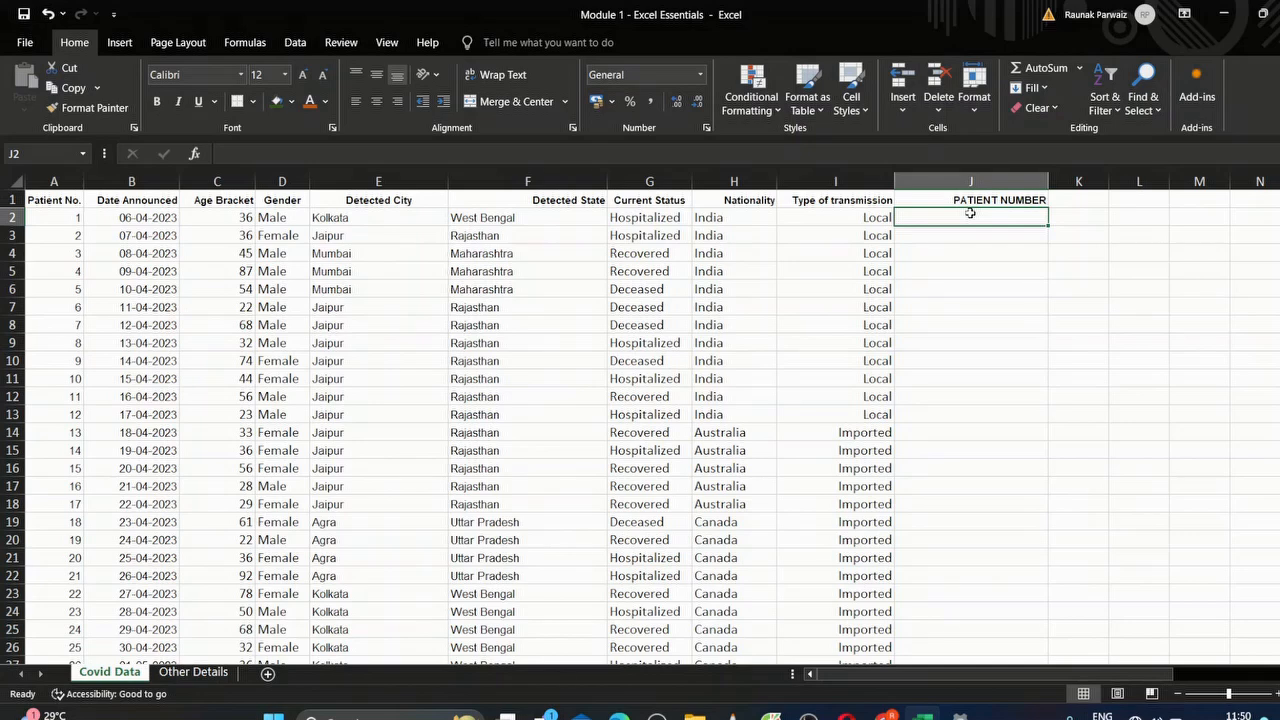
pyautogui.write('1')
pyautogui.press('Return')
pyautogui.write('2')
pyautogui.press('Return')
pyautogui.write('3')
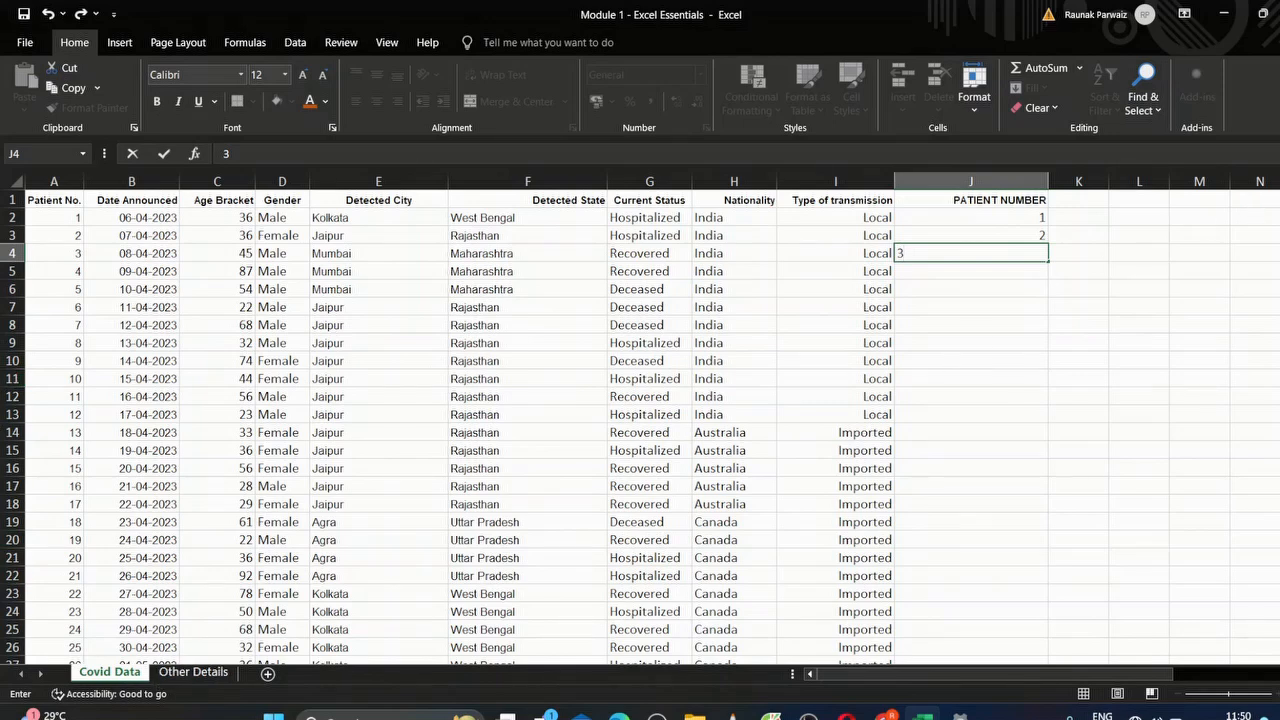
# Step: Look through the records down to the last row and return to the first rows
pyautogui.moveTo(1279, 193); pyautogui.dragTo(1279, 276)
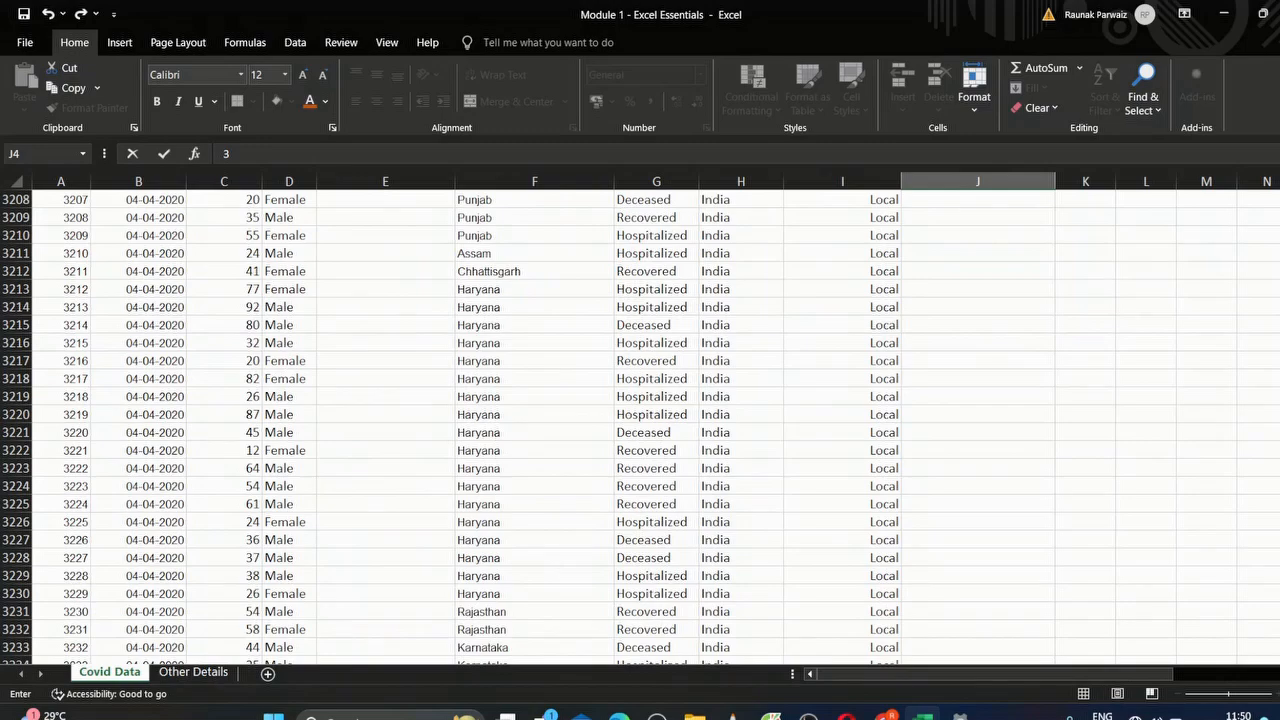
pyautogui.scroll(9, 656, 428)
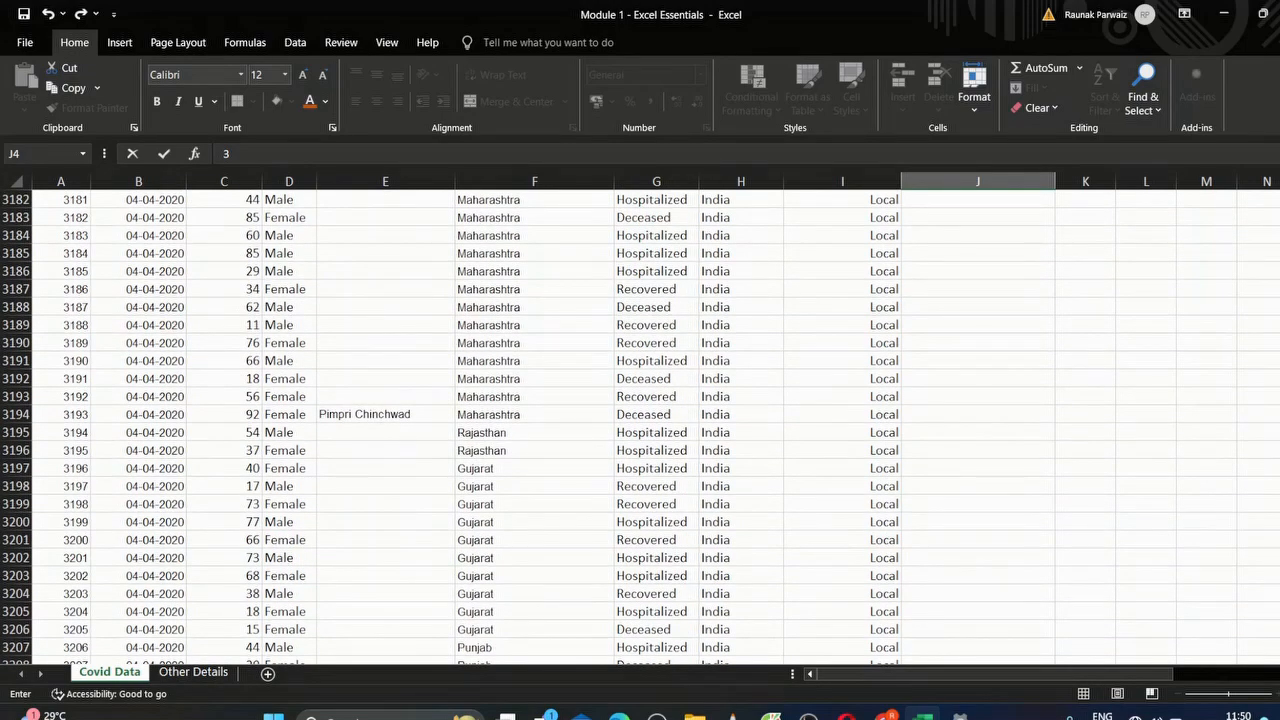
pyautogui.scroll(-3, 656, 428)
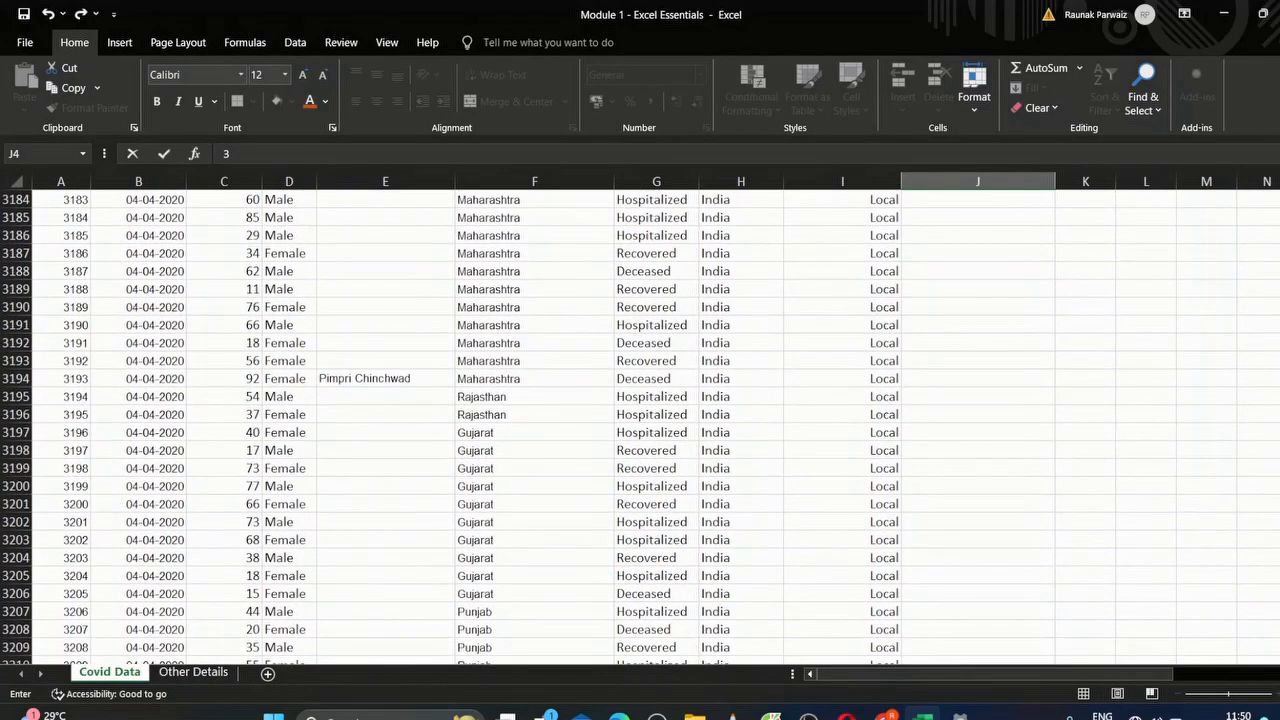
pyautogui.moveTo(1279, 410); pyautogui.dragTo(1279, 608)
pyautogui.moveTo(1279, 410); pyautogui.dragTo(1279, 413)
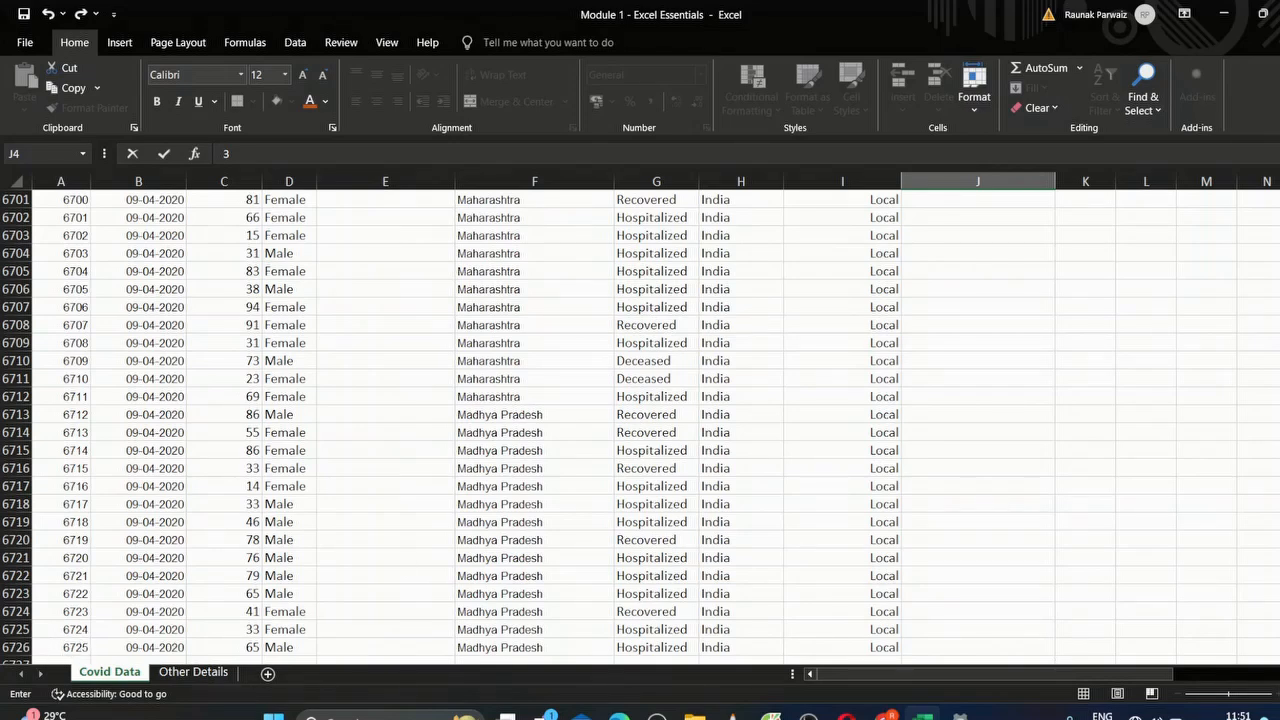
pyautogui.moveTo(1279, 644); pyautogui.dragTo(1279, 200)
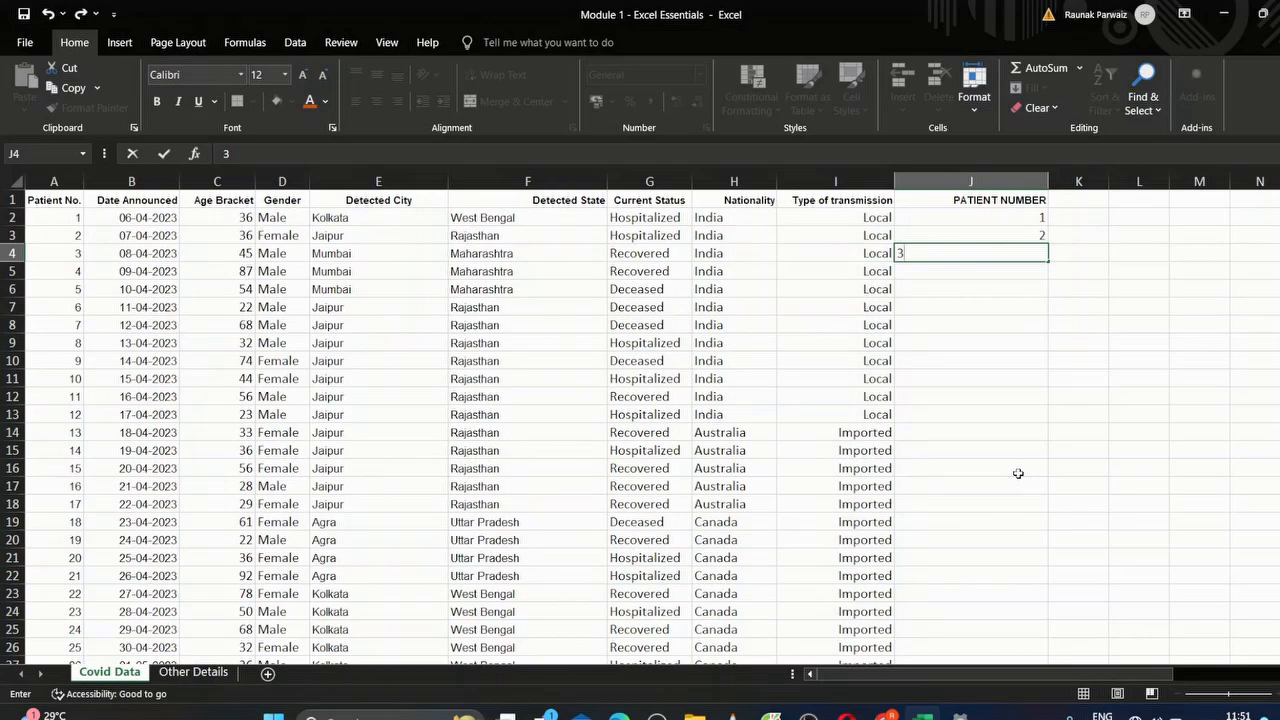
# Step: Clear cells J4 and J3, leaving only the first patient number in J2
pyautogui.click(1018, 273)
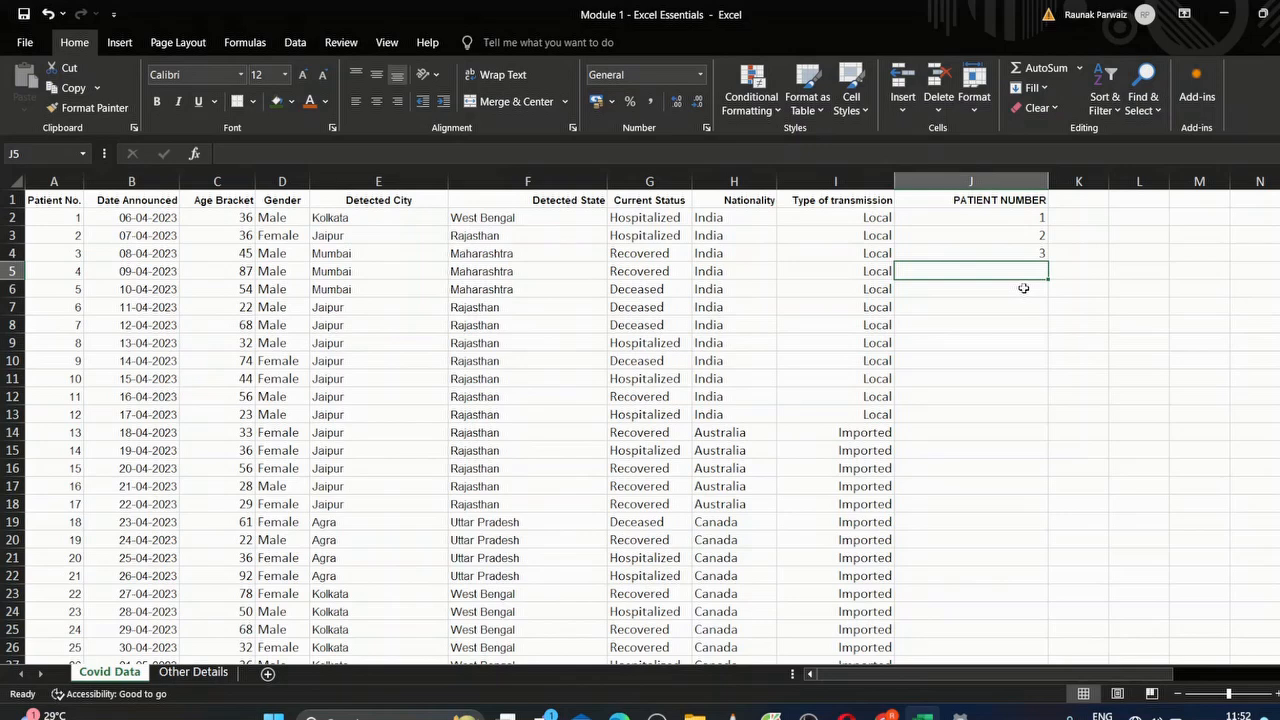
pyautogui.click(1037, 253)
pyautogui.press('Delete')
pyautogui.click(1040, 234)
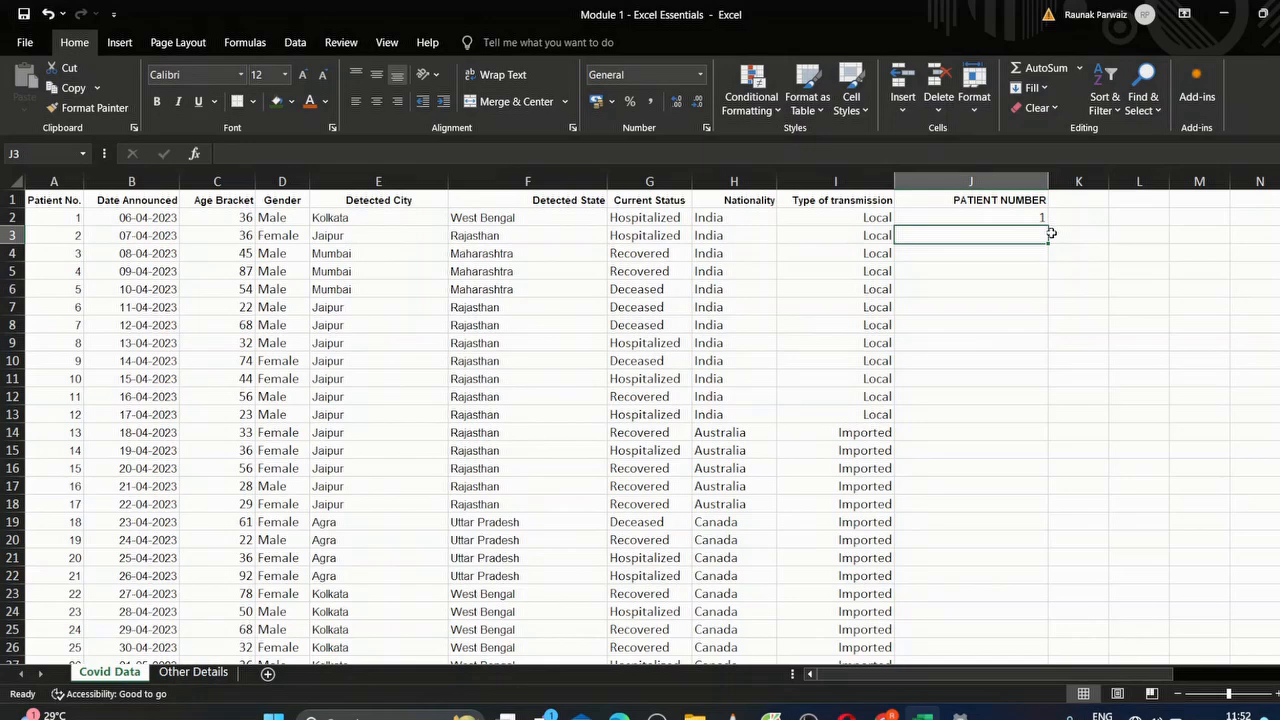
# Step: Fill the 1 in J2 down column J to the last record in row 6726, check the end, and undo the fill
pyautogui.click(1042, 219)
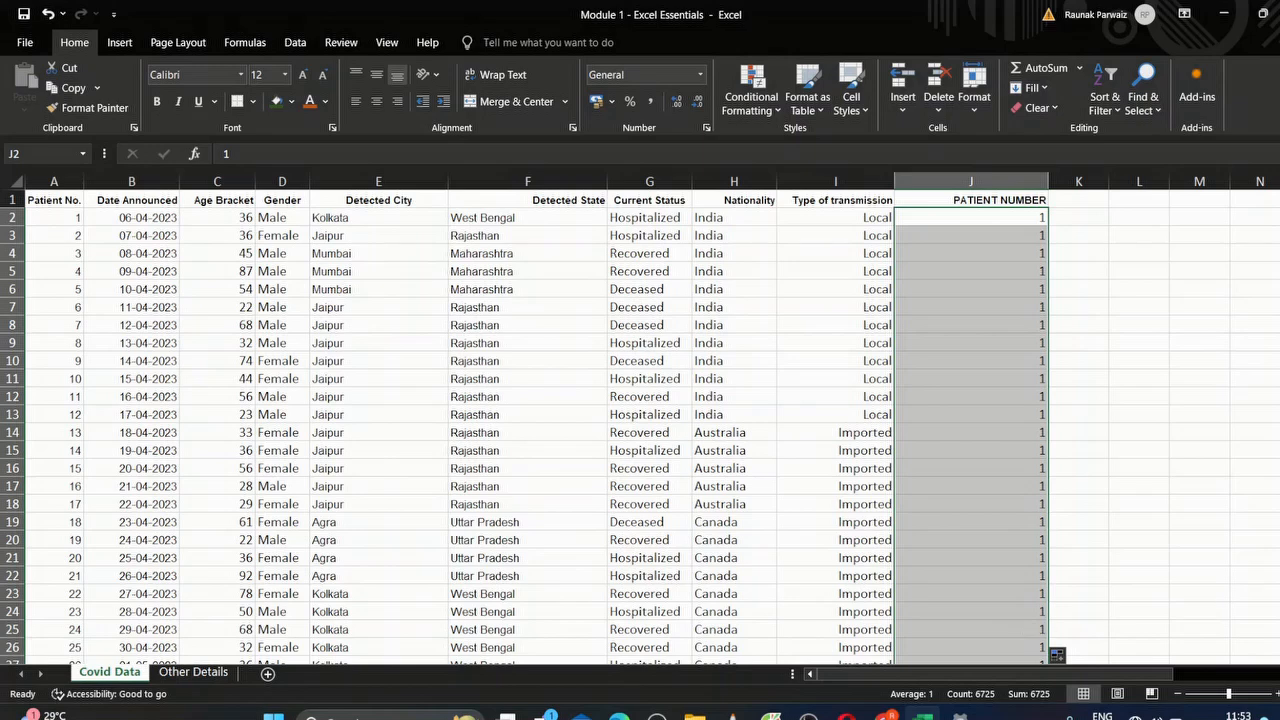
pyautogui.moveTo(1279, 195); pyautogui.dragTo(1279, 199)
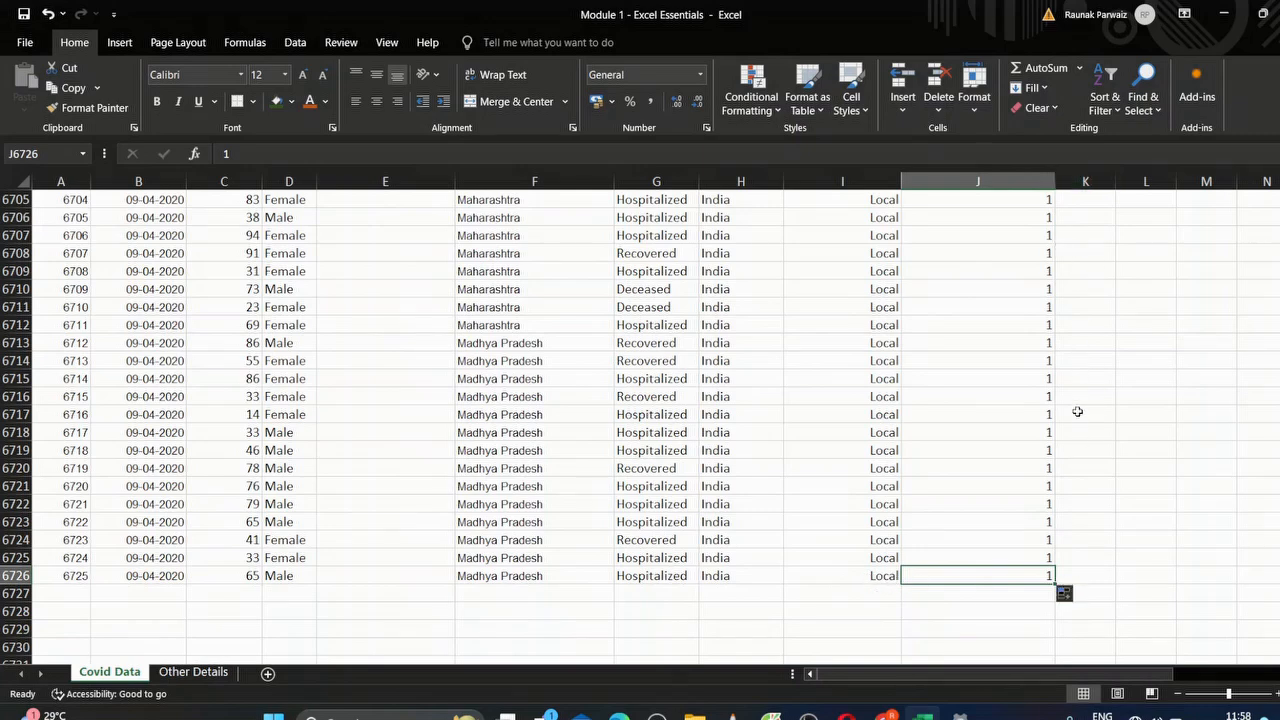
pyautogui.click(1083, 645)
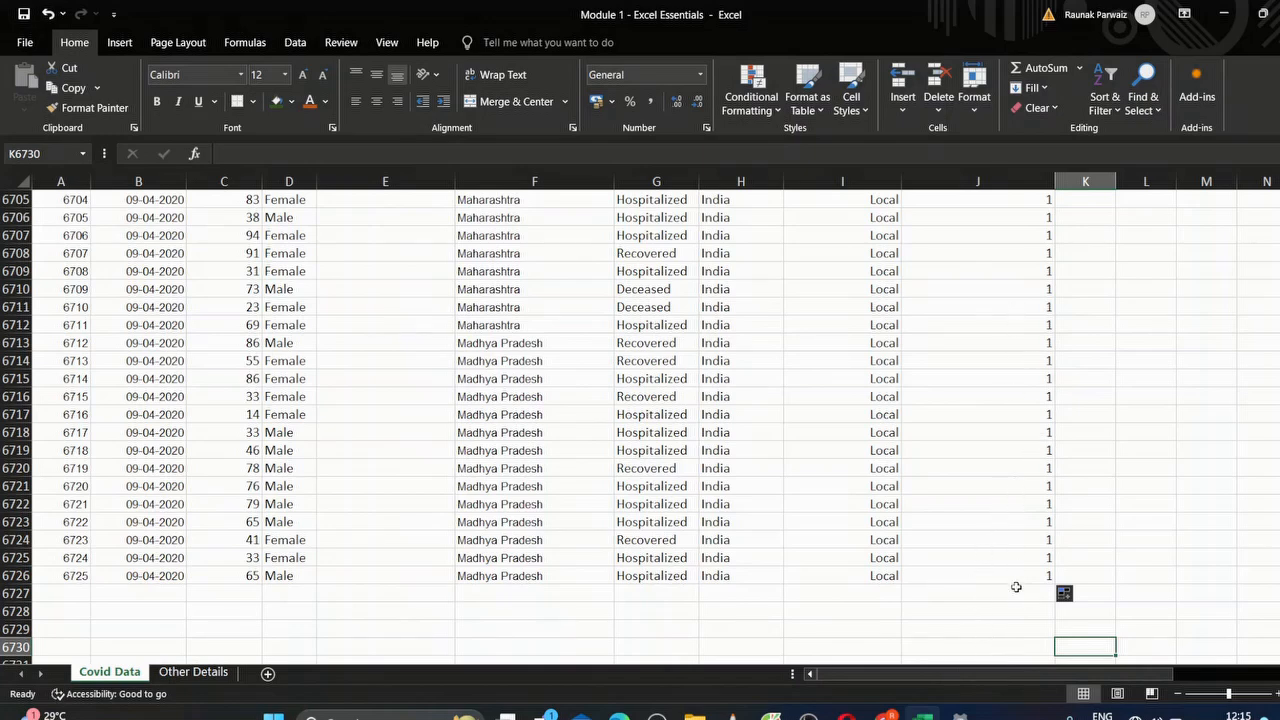
pyautogui.hotkey('ctrl', 'z')
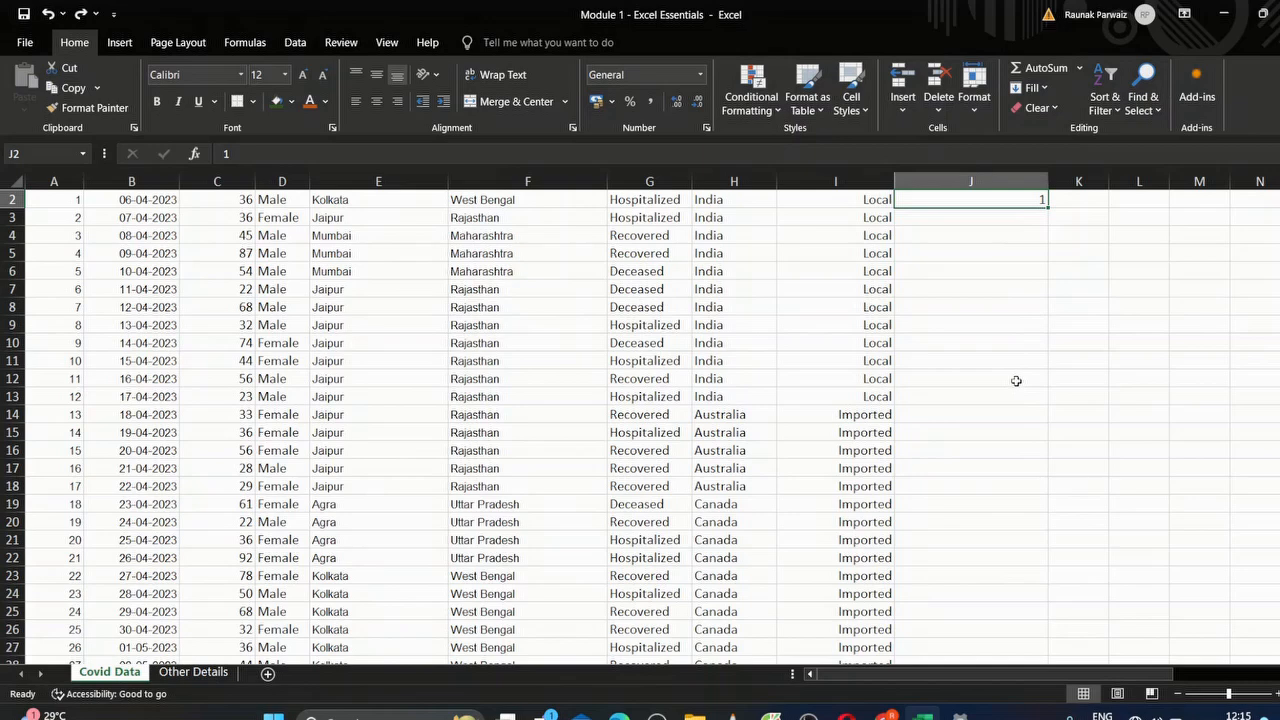
pyautogui.scroll(1, 640, 427)
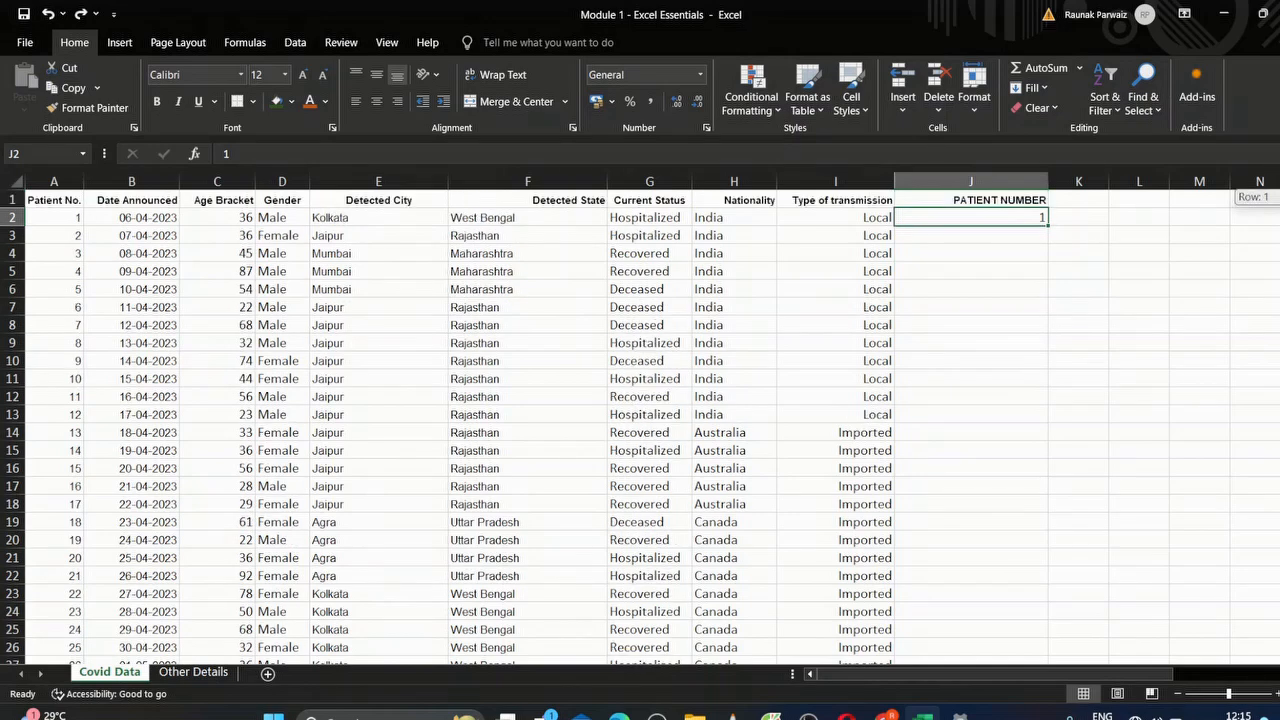
# Step: Add the entries A, B, C and D in cells I6727 to I6730, directly below the last record
pyautogui.moveTo(1279, 200); pyautogui.dragTo(1279, 272)
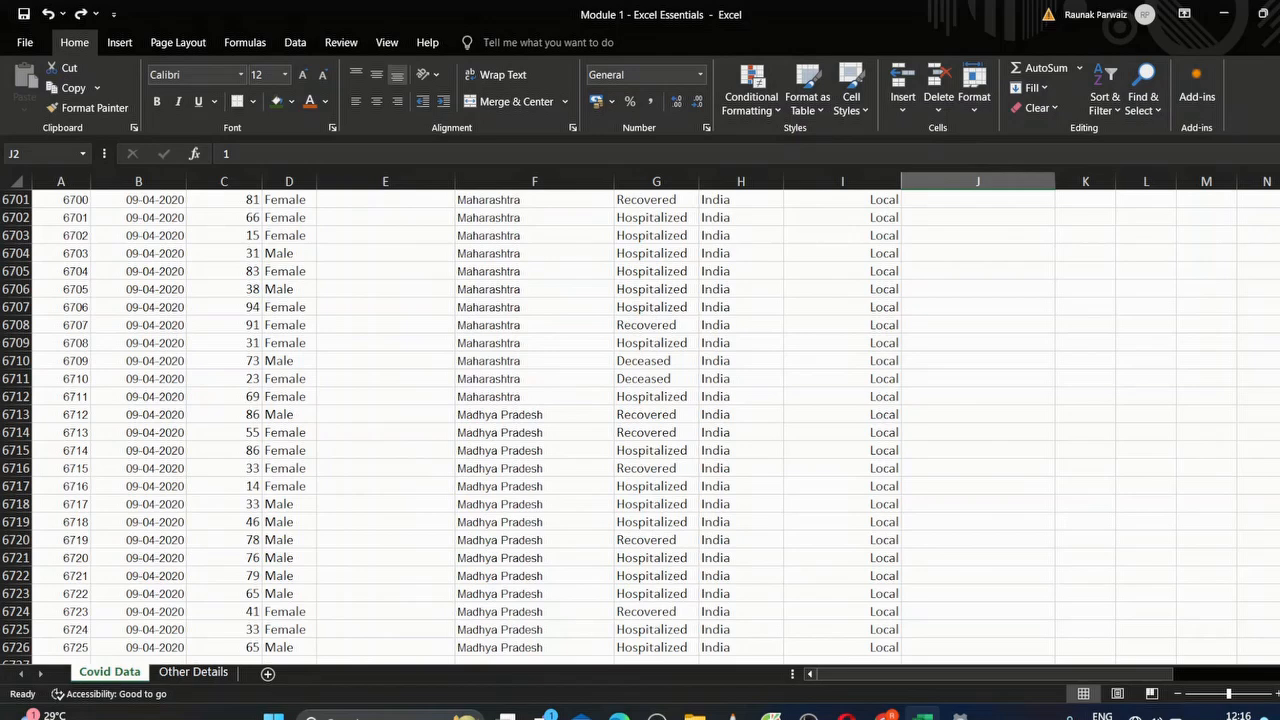
pyautogui.click(838, 656)
pyautogui.press('Down')
pyautogui.press('Down')
pyautogui.press('Down')
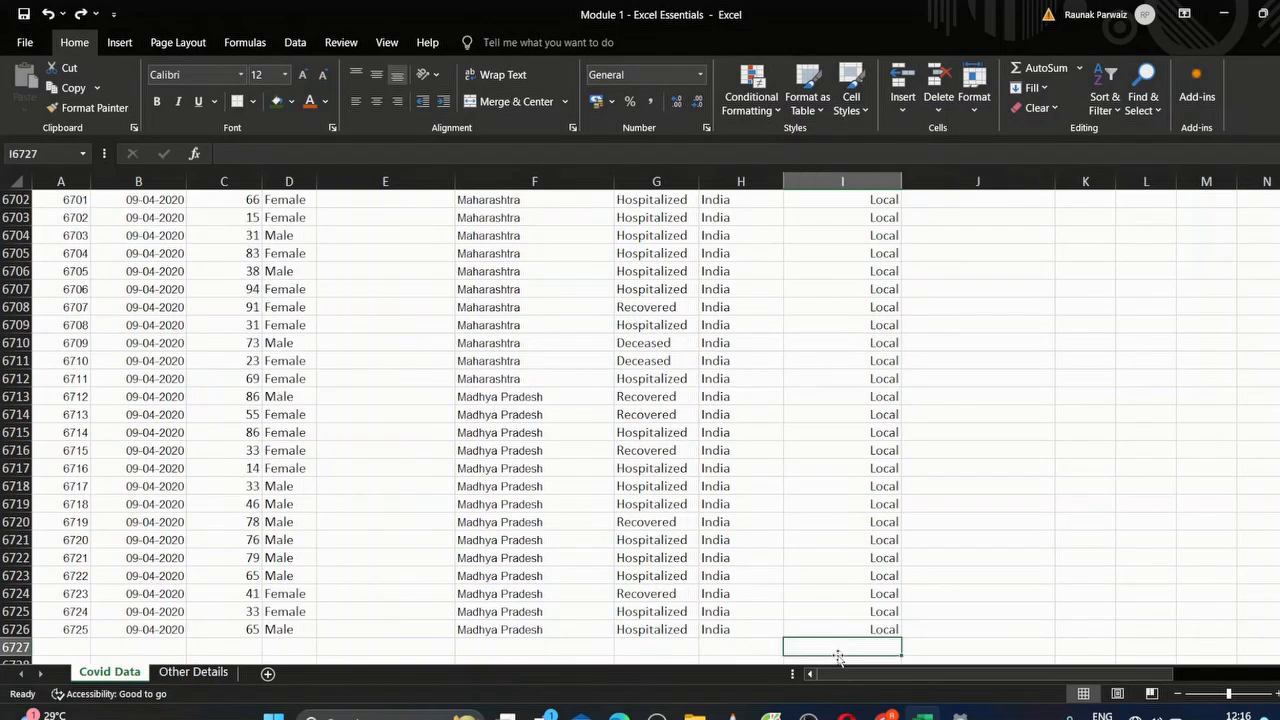
pyautogui.press('Up')
pyautogui.press('Up')
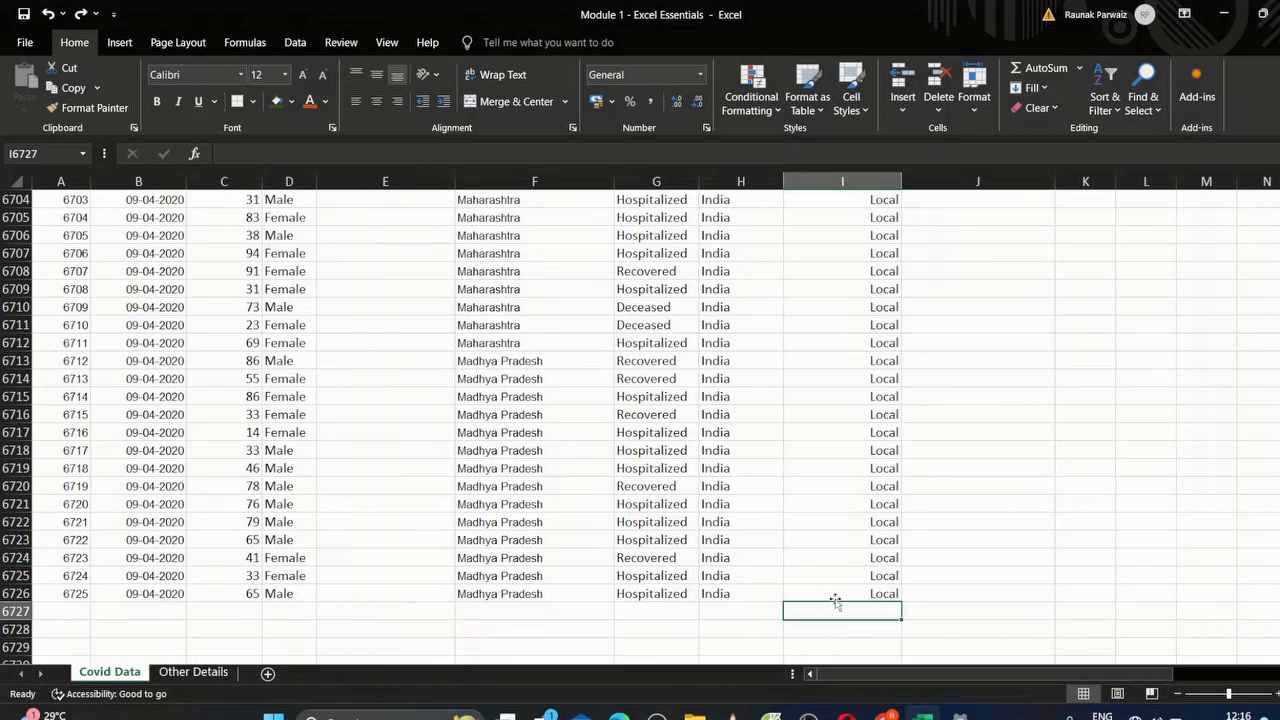
pyautogui.write('A')
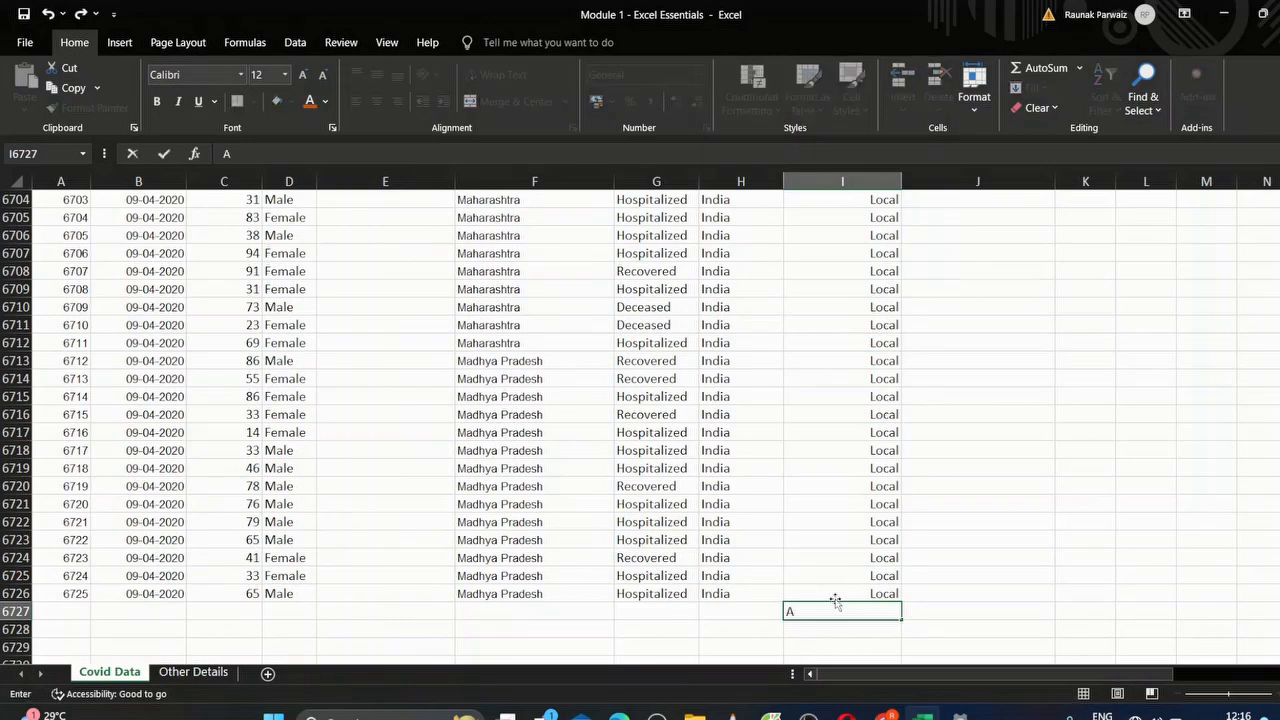
pyautogui.press('Return')
pyautogui.write('B')
pyautogui.press('Return')
pyautogui.write('C')
pyautogui.press('Return')
pyautogui.write('D')
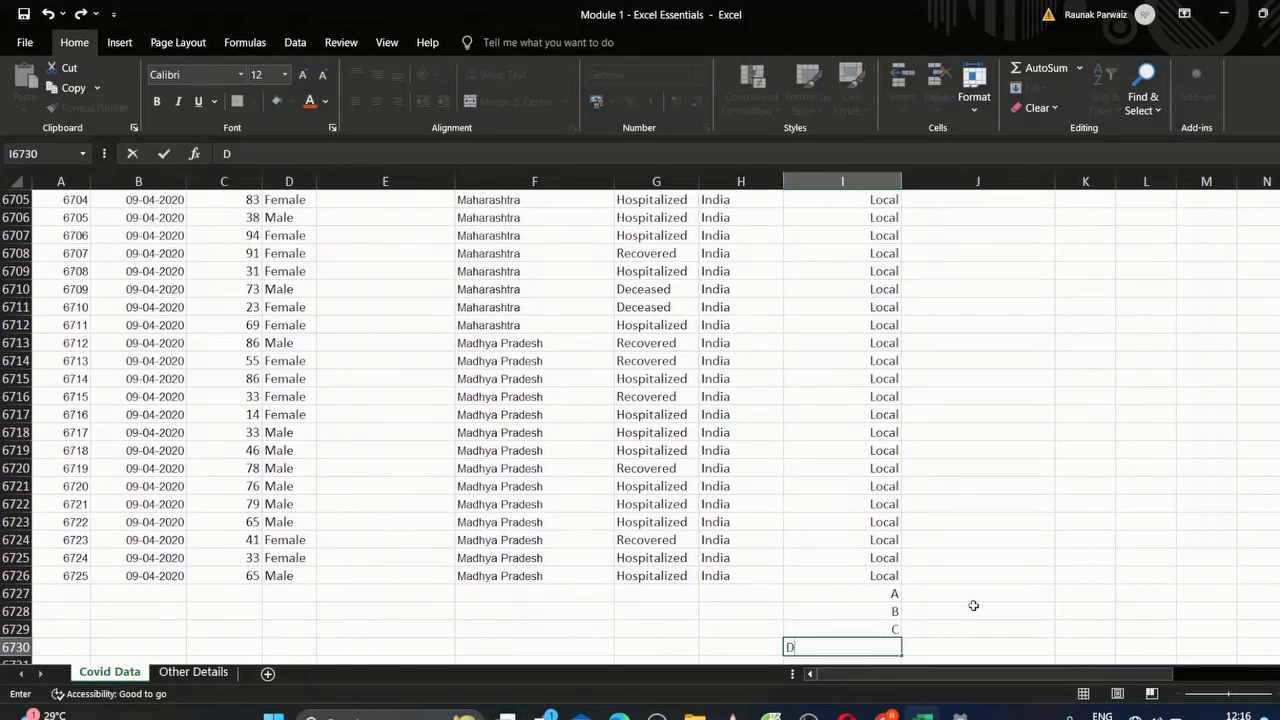
pyautogui.press('Tab')
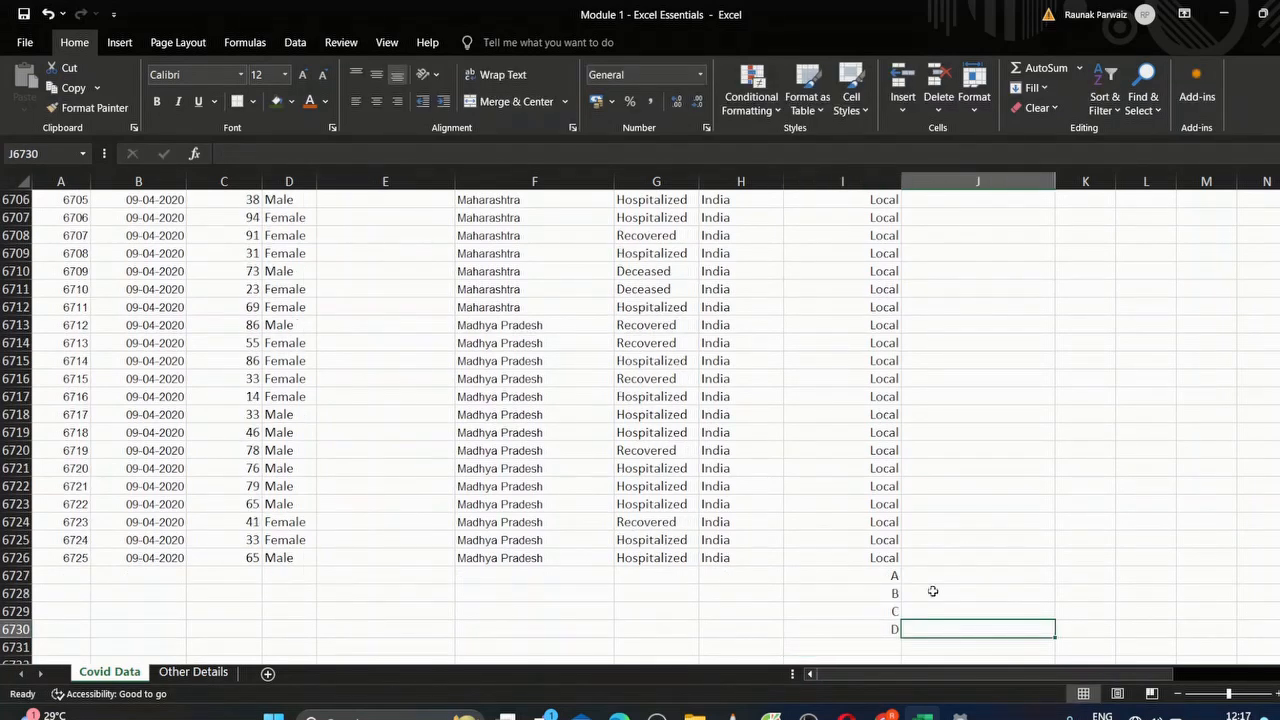
# Step: Fill the 1 in J2 down column J to row 6730 and go to the last filled cell
pyautogui.hotkey('ctrl', 'Up')
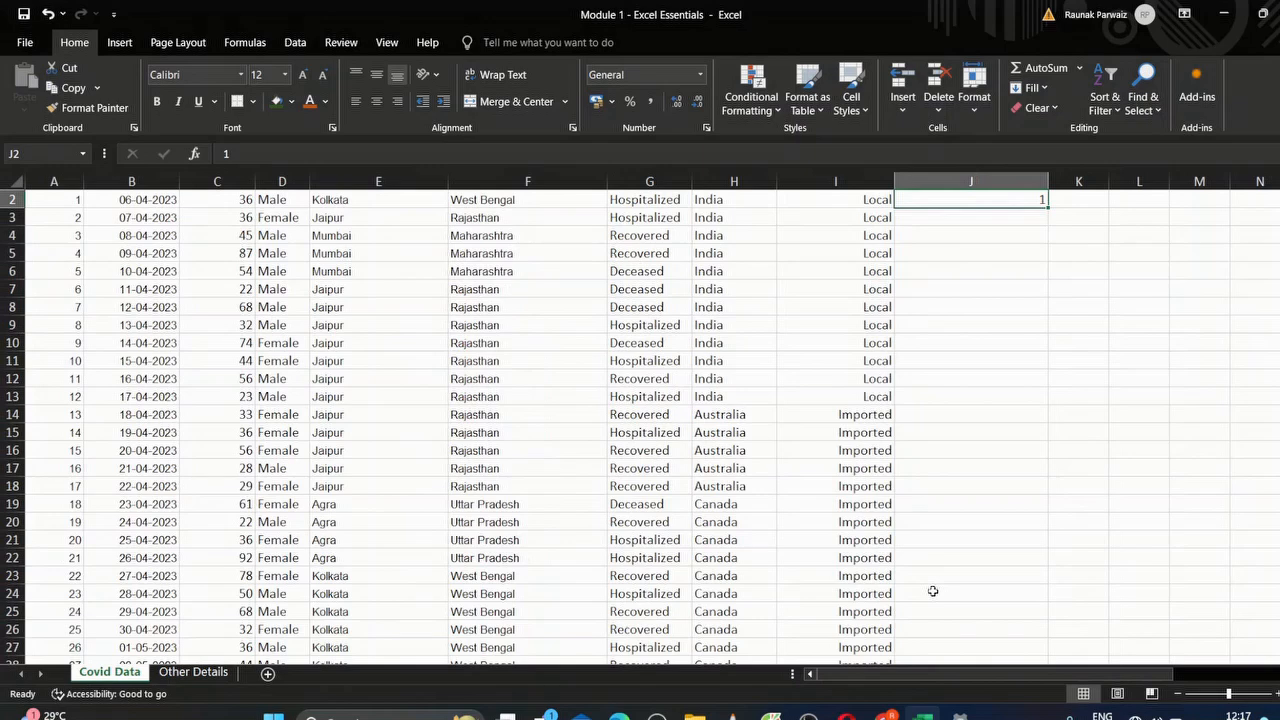
pyautogui.doubleClick(1047, 210)
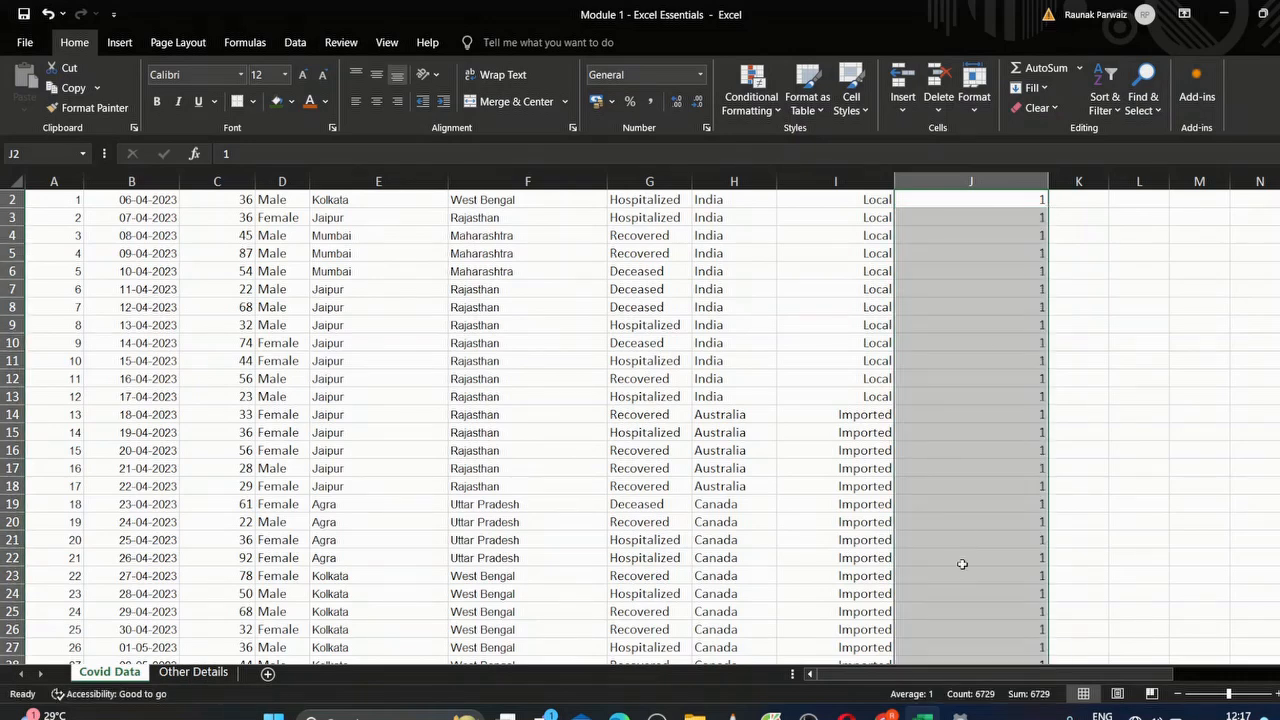
pyautogui.hotkey('ctrl', 'Down')
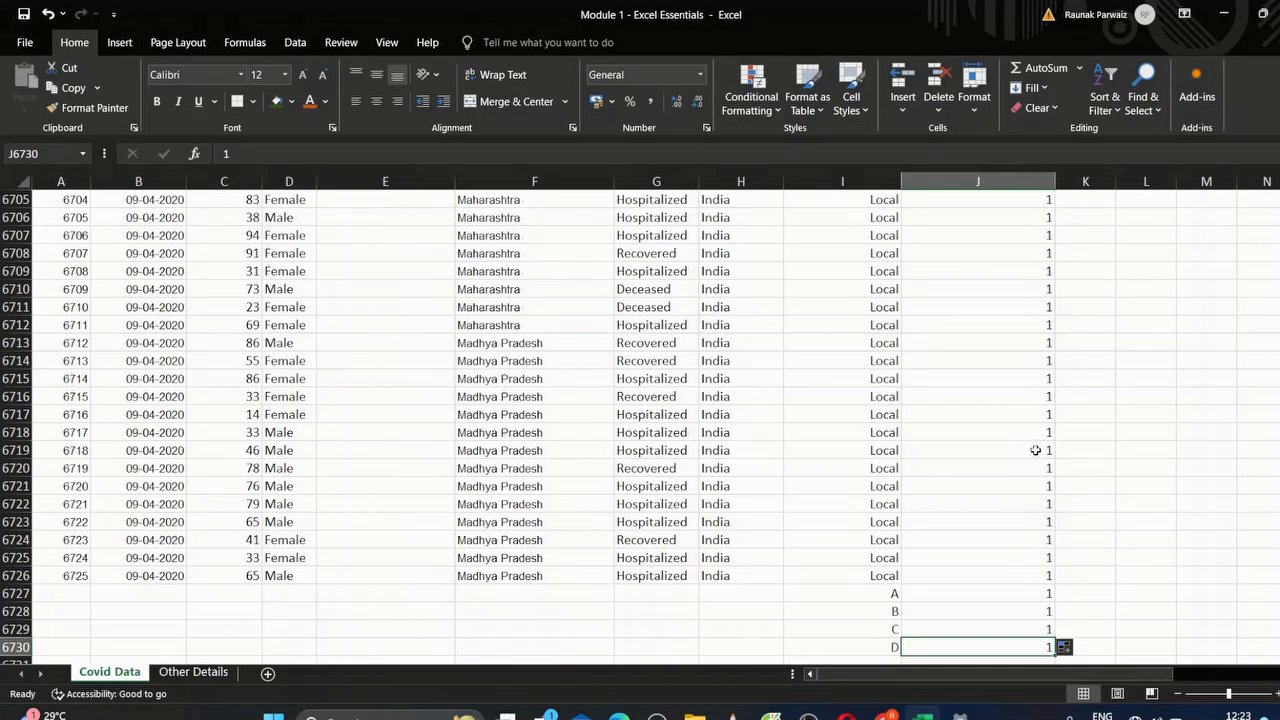
# Step: Clear the extra entries below the last record in the range I6727:J6730
pyautogui.click(887, 595)
pyautogui.moveTo(887, 595); pyautogui.dragTo(961, 650)
pyautogui.press('Delete')
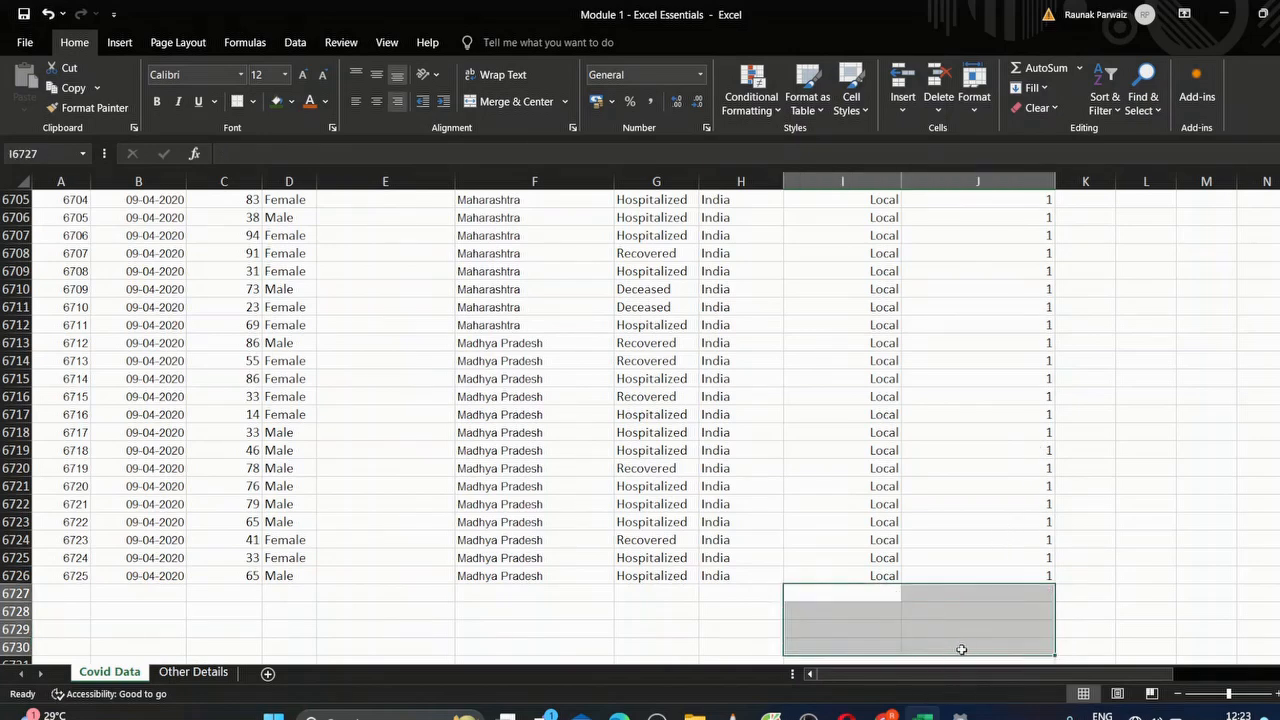
# Step: Clear all the filled numbers from J2 to J6726, keeping the PATIENT NUMBER header
pyautogui.click(993, 571)
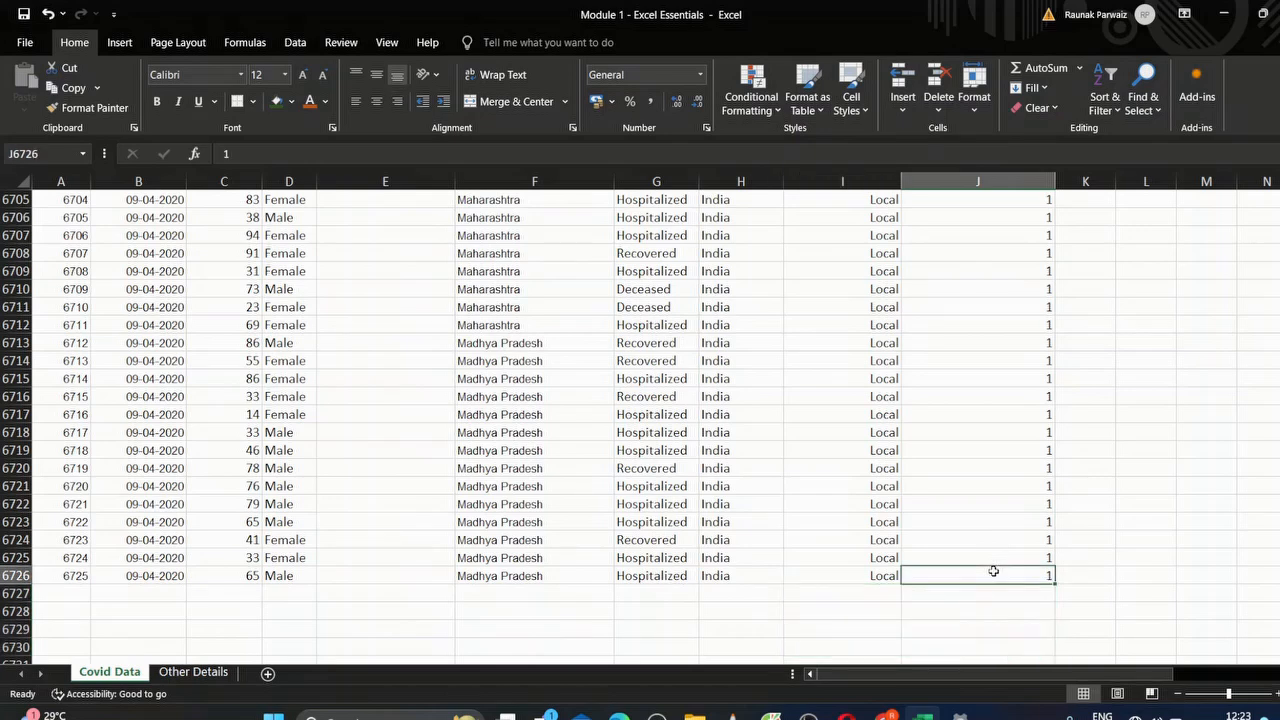
pyautogui.hotkey('ctrl', 'Up')
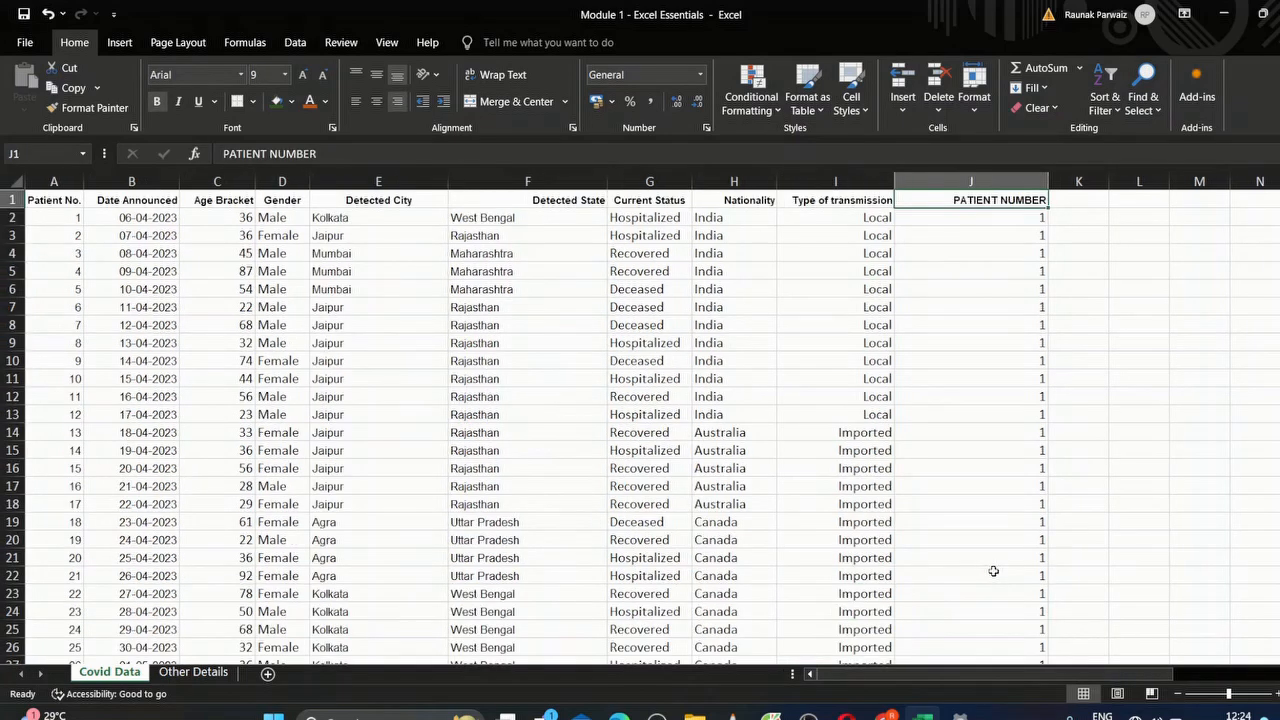
pyautogui.click(1012, 220)
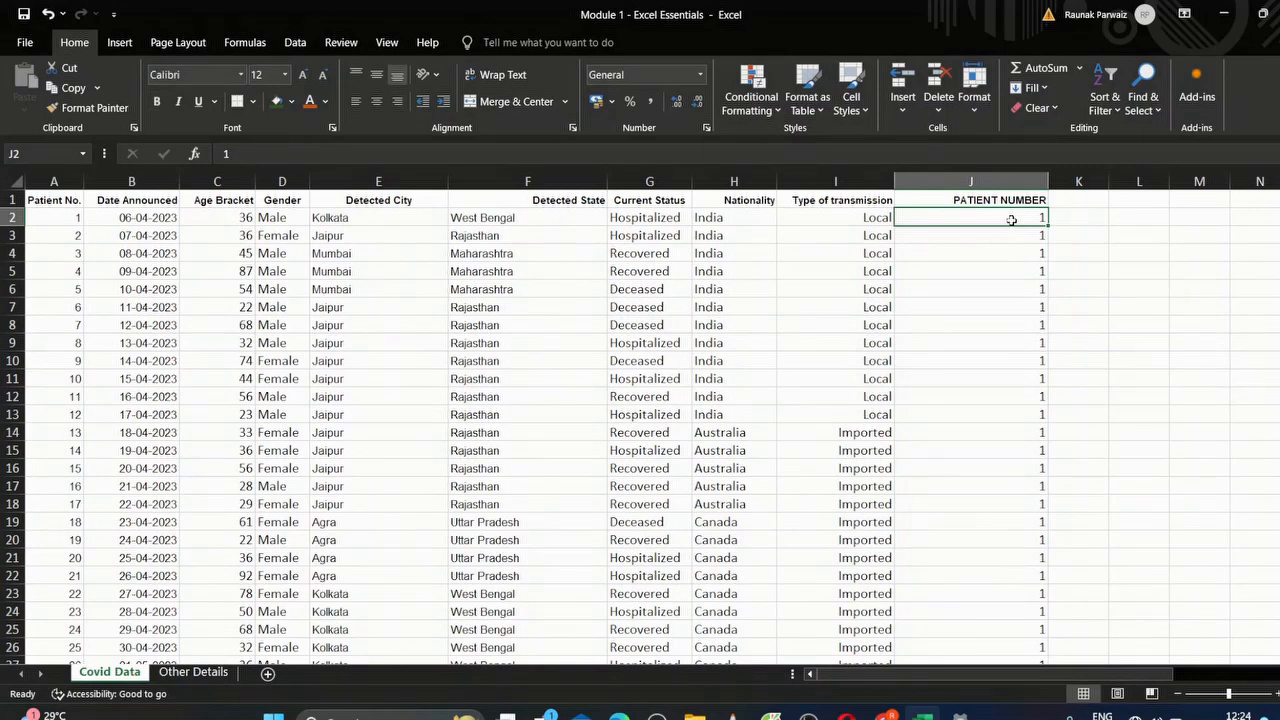
pyautogui.hotkey('ctrl', 'shift', 'Down')
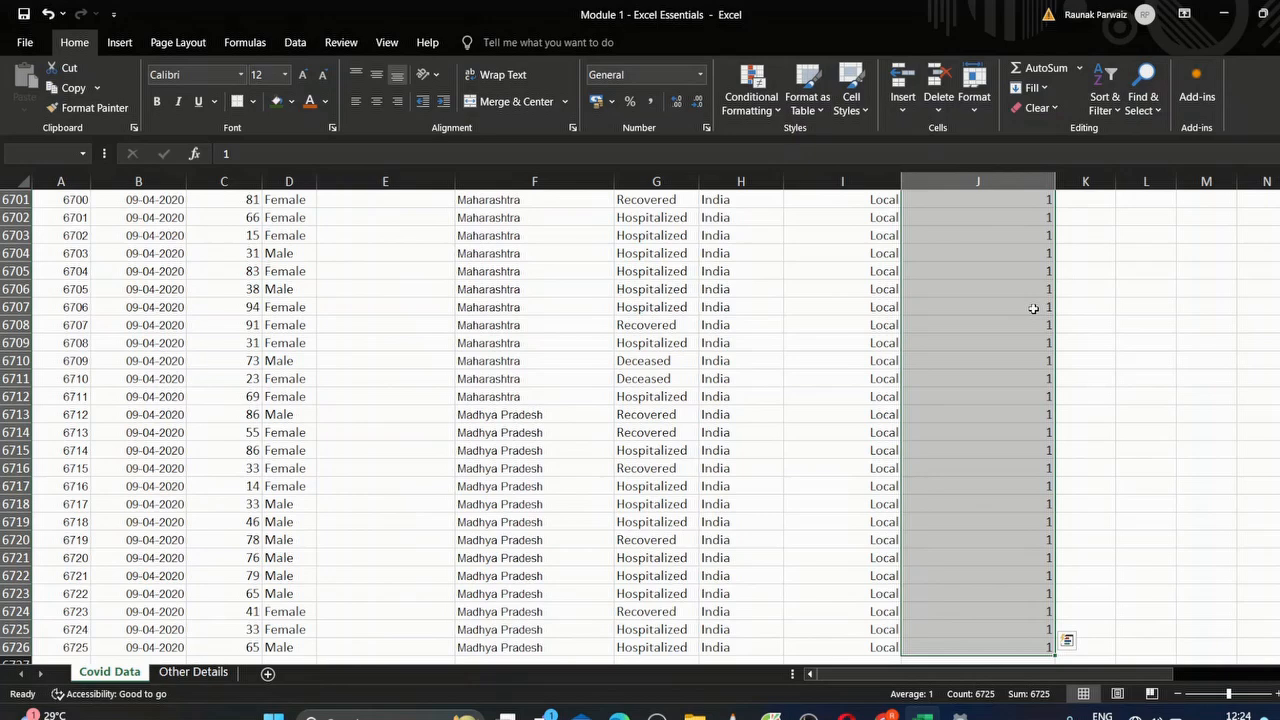
pyautogui.hotkey('ctrl', 'z')
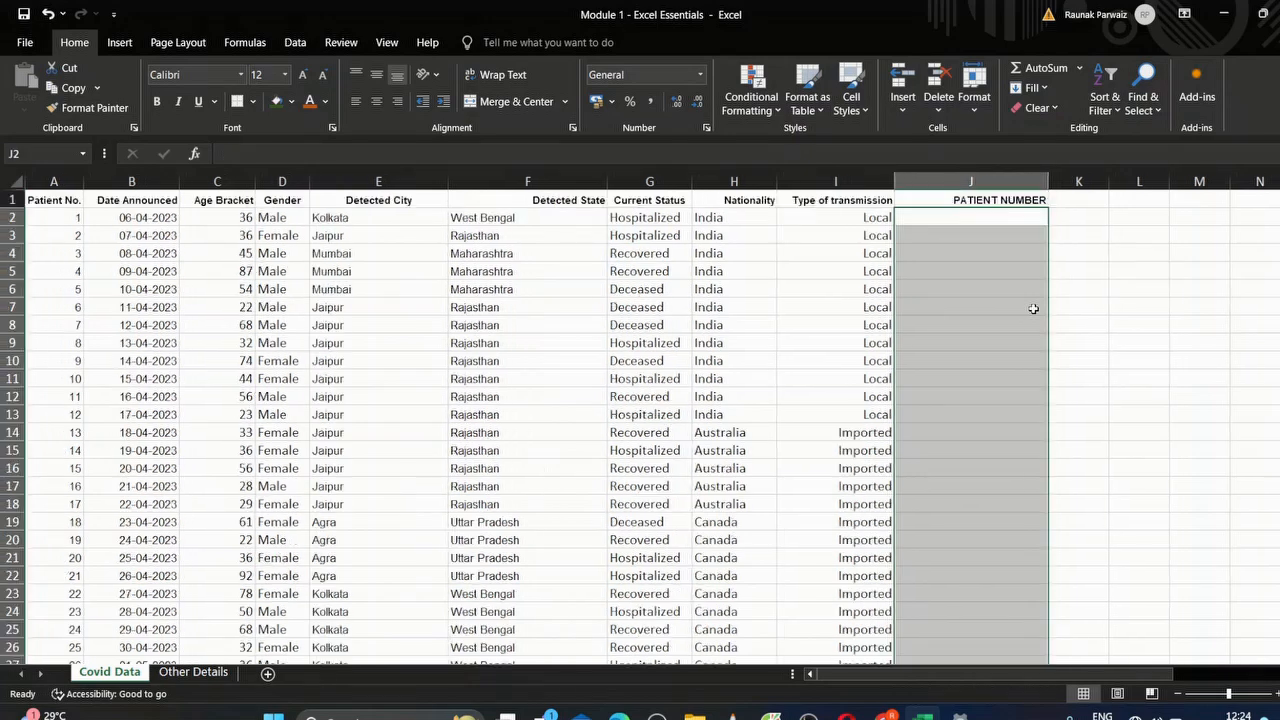
pyautogui.click(1077, 221)
# Step: Enter 1 in J2 and 2 in J3 under the PATIENT NUMBER header
pyautogui.click(1035, 213)
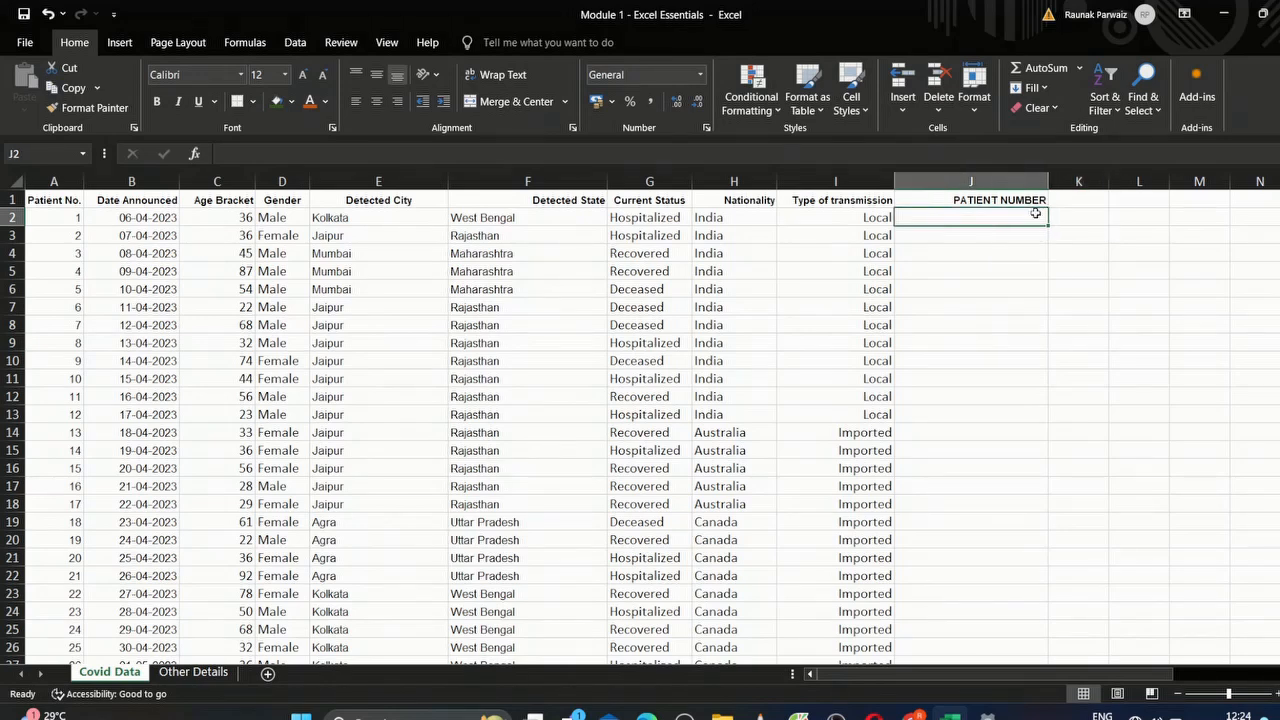
pyautogui.write('1')
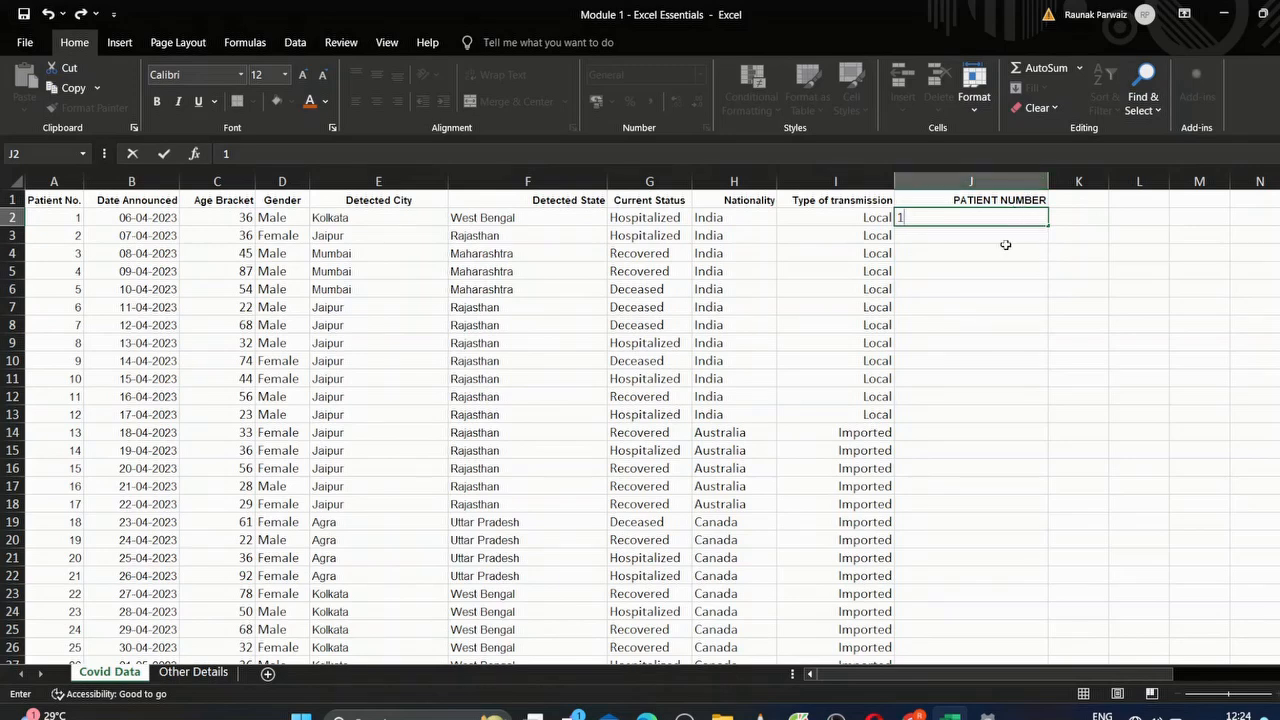
pyautogui.click(1006, 244)
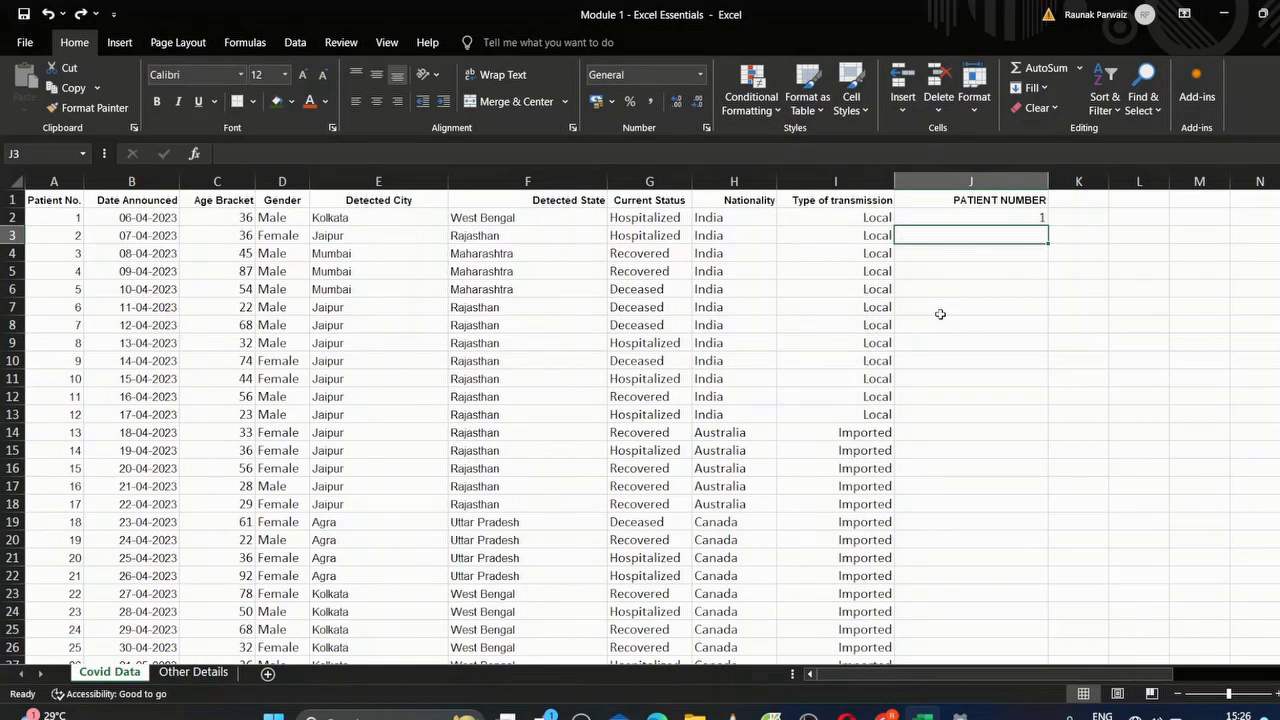
pyautogui.write('2')
pyautogui.press('Return')
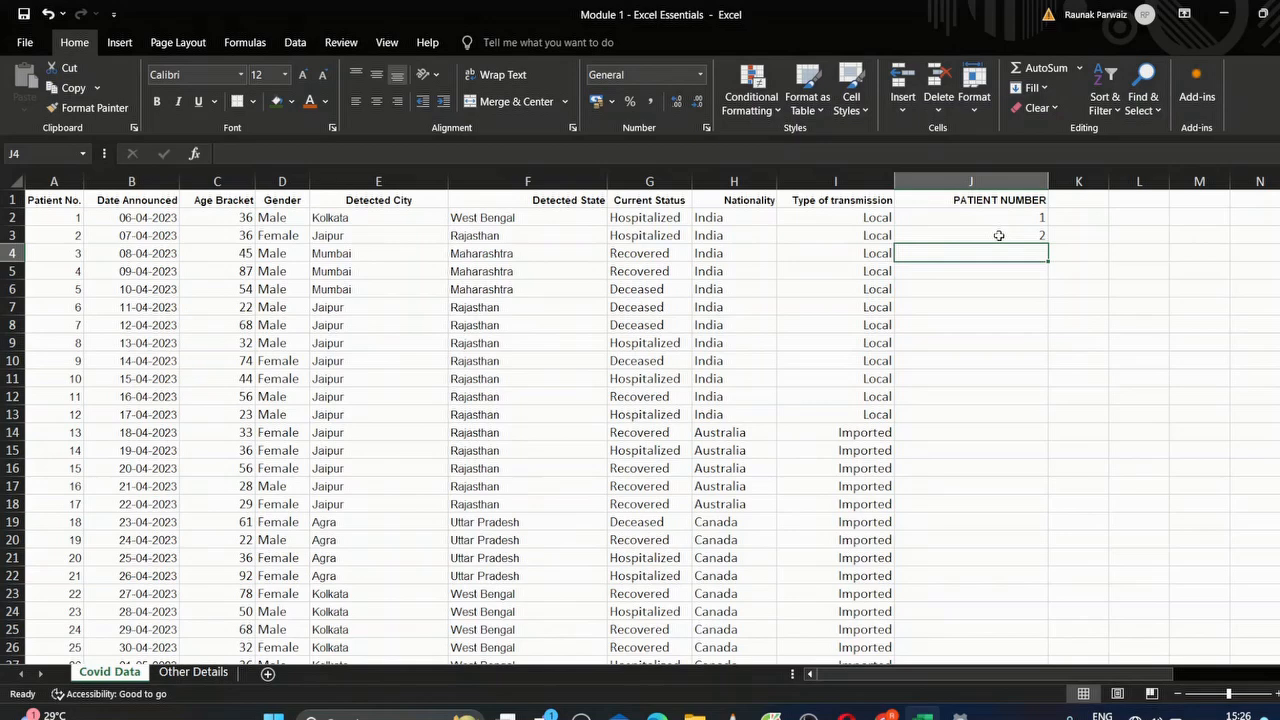
# Step: Label the two starting values by entering "main cell" in K2 and "example cell" in K3
pyautogui.doubleClick(1086, 216)
pyautogui.write('main')
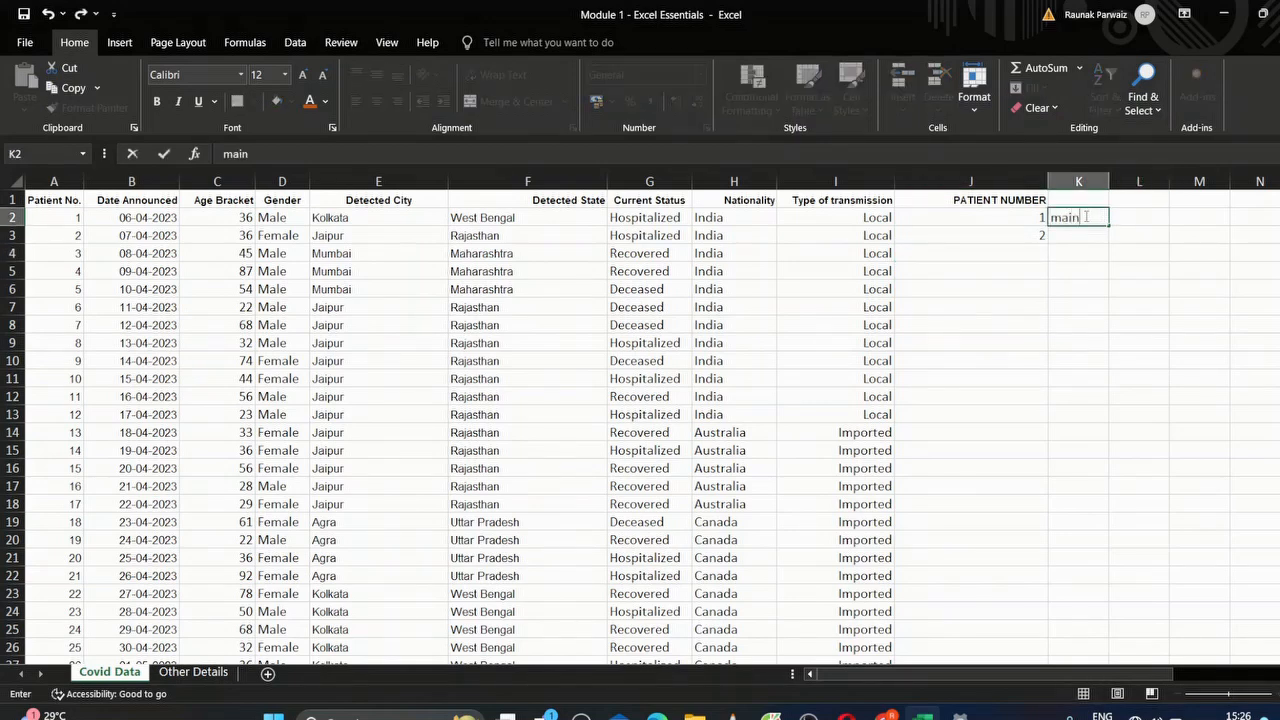
pyautogui.write(' cell')
pyautogui.press('Return')
pyautogui.write('e')
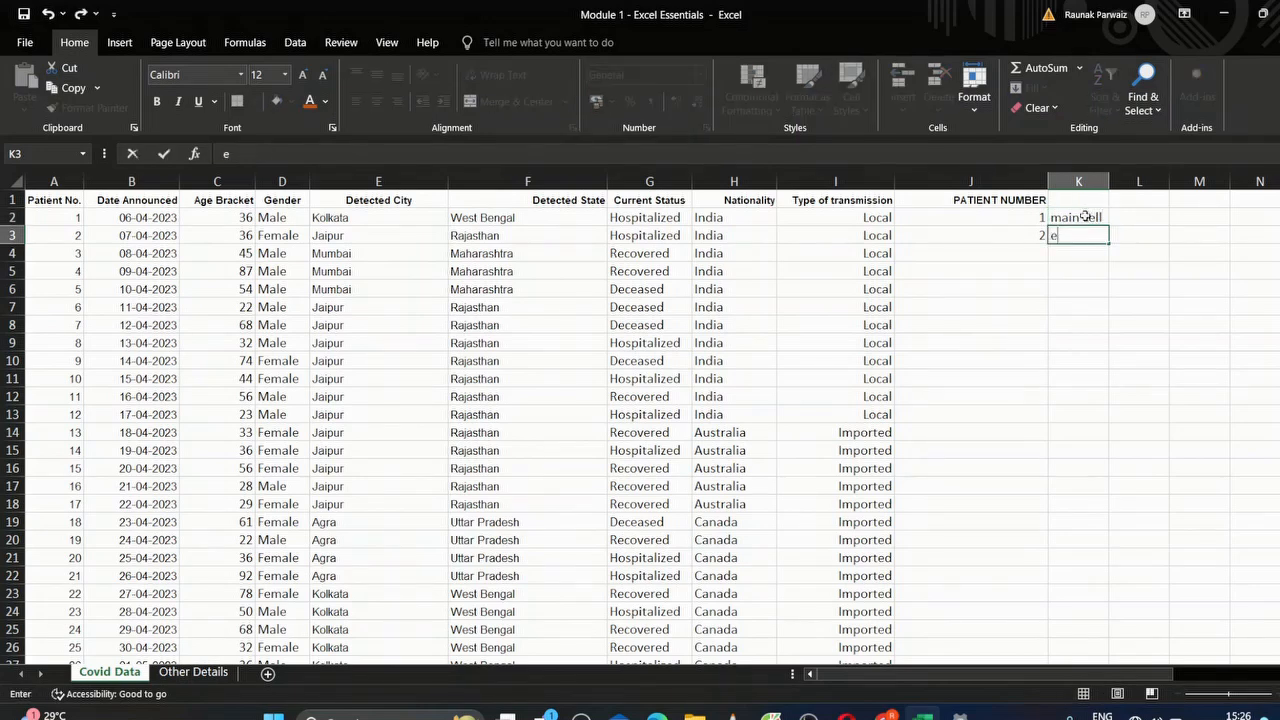
pyautogui.write('xample cell')
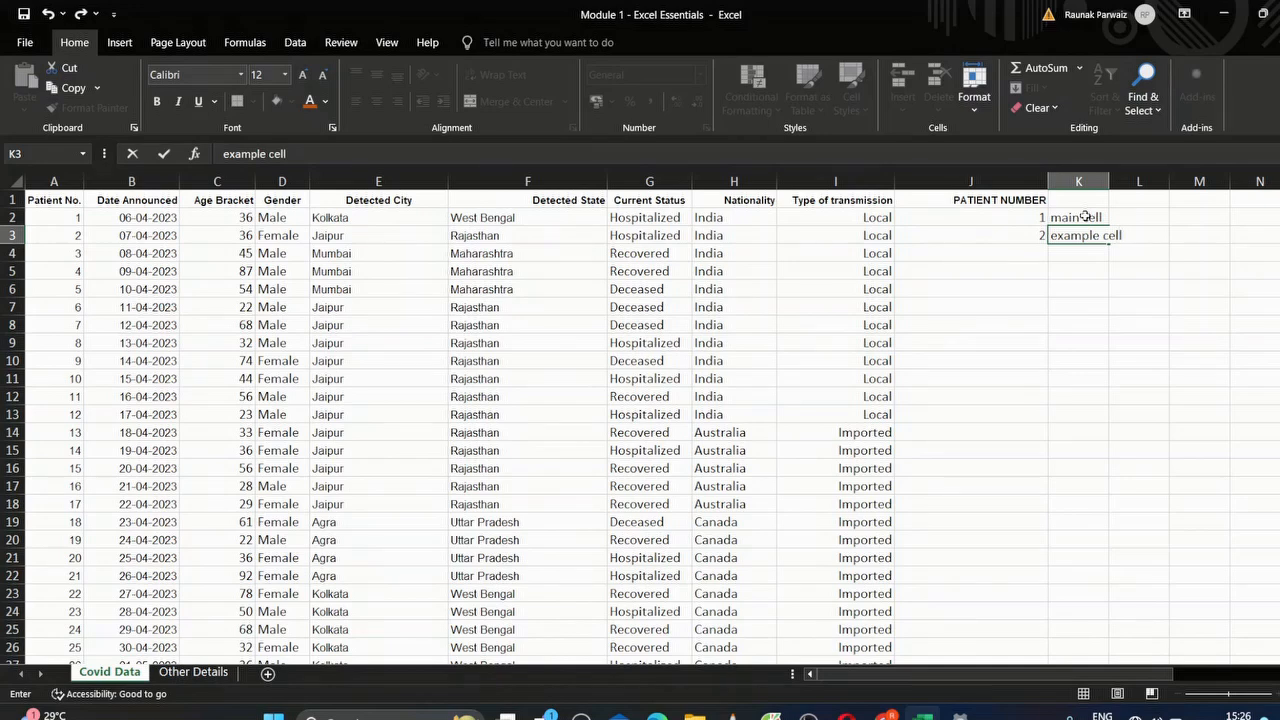
pyautogui.press('Return')
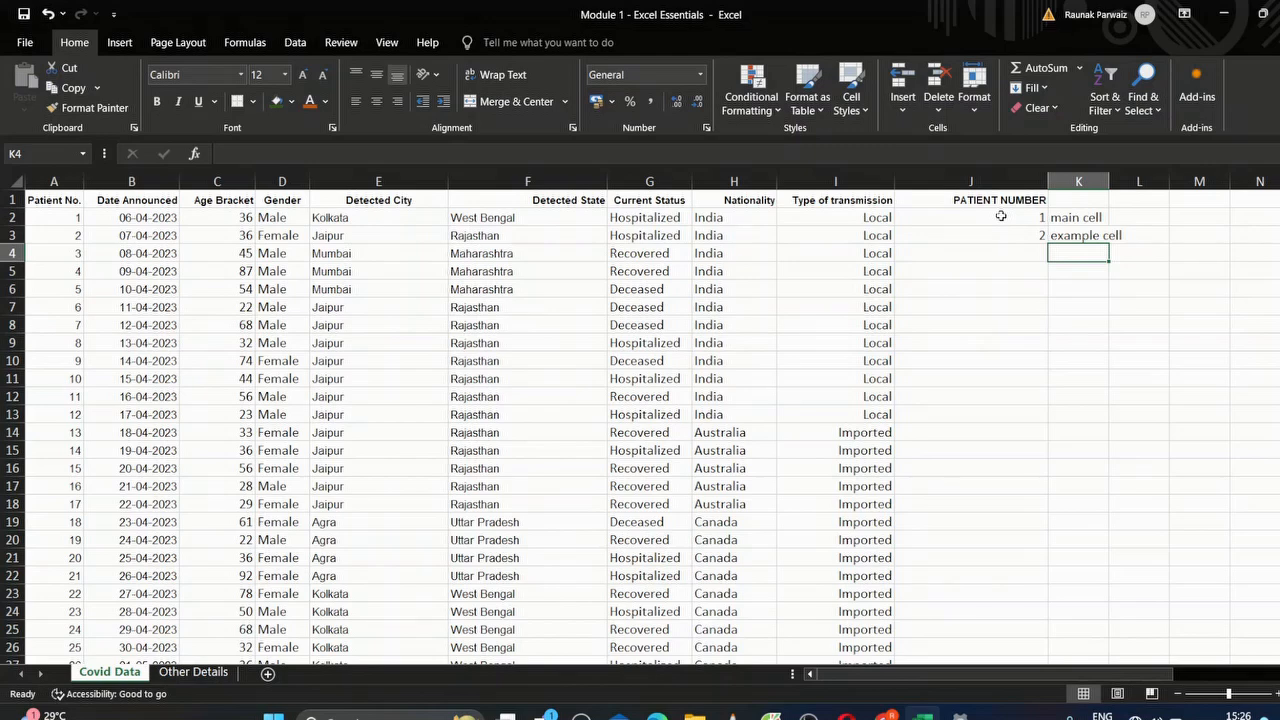
# Step: Extend the number series from J2:J3 down column J to the last record
pyautogui.moveTo(1000, 216); pyautogui.dragTo(1008, 237)
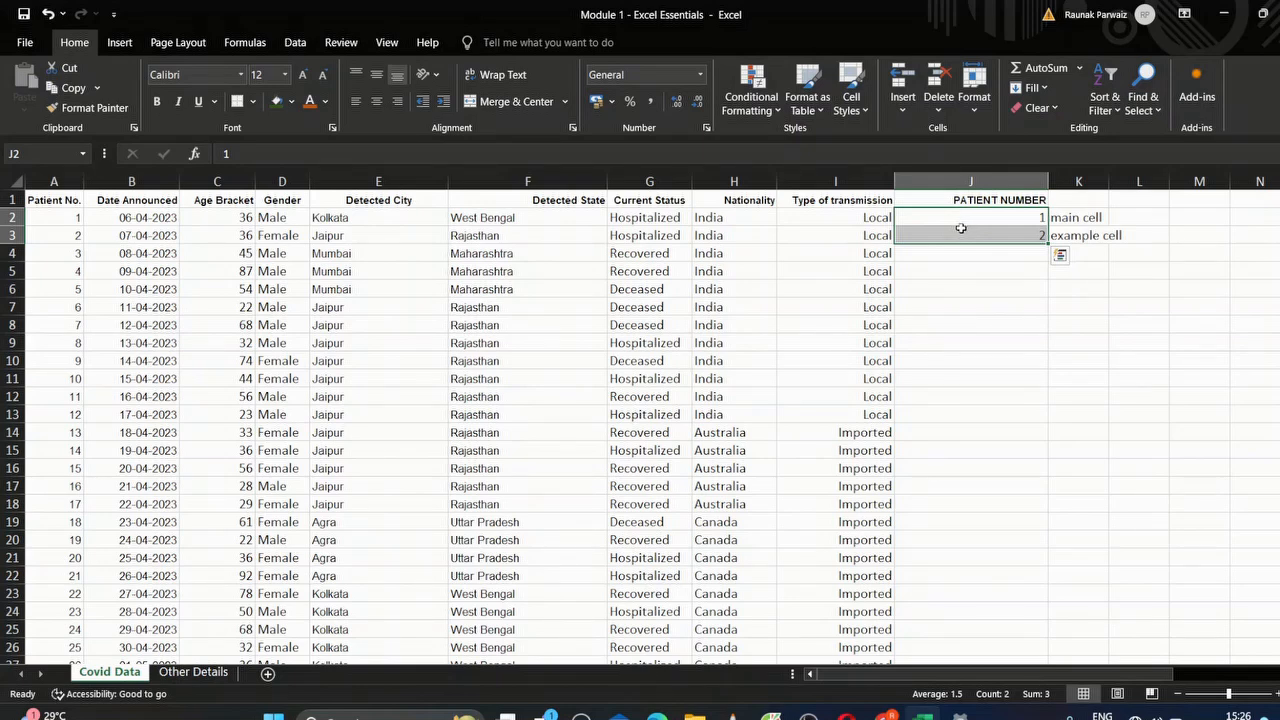
pyautogui.doubleClick(1047, 244)
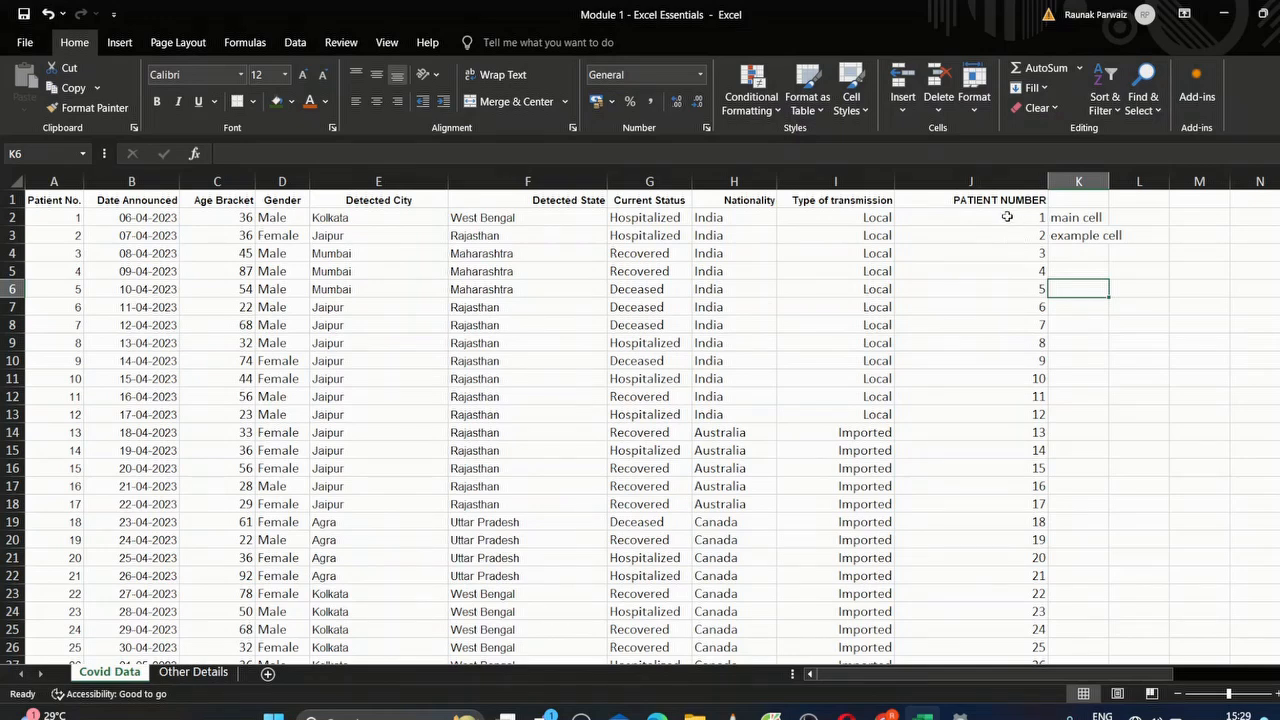
# Step: Set J3 to 3 and refill column J from J2:J3 so the numbers increase by two
pyautogui.click(1030, 243)
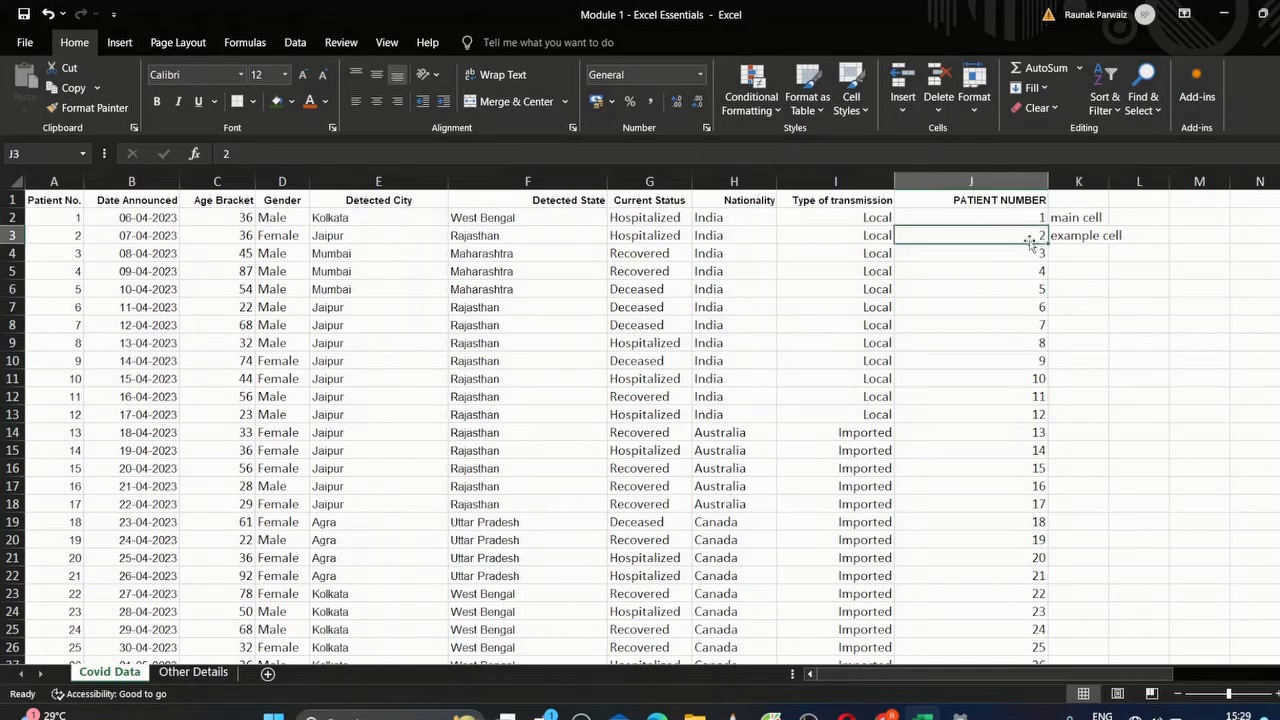
pyautogui.write('3')
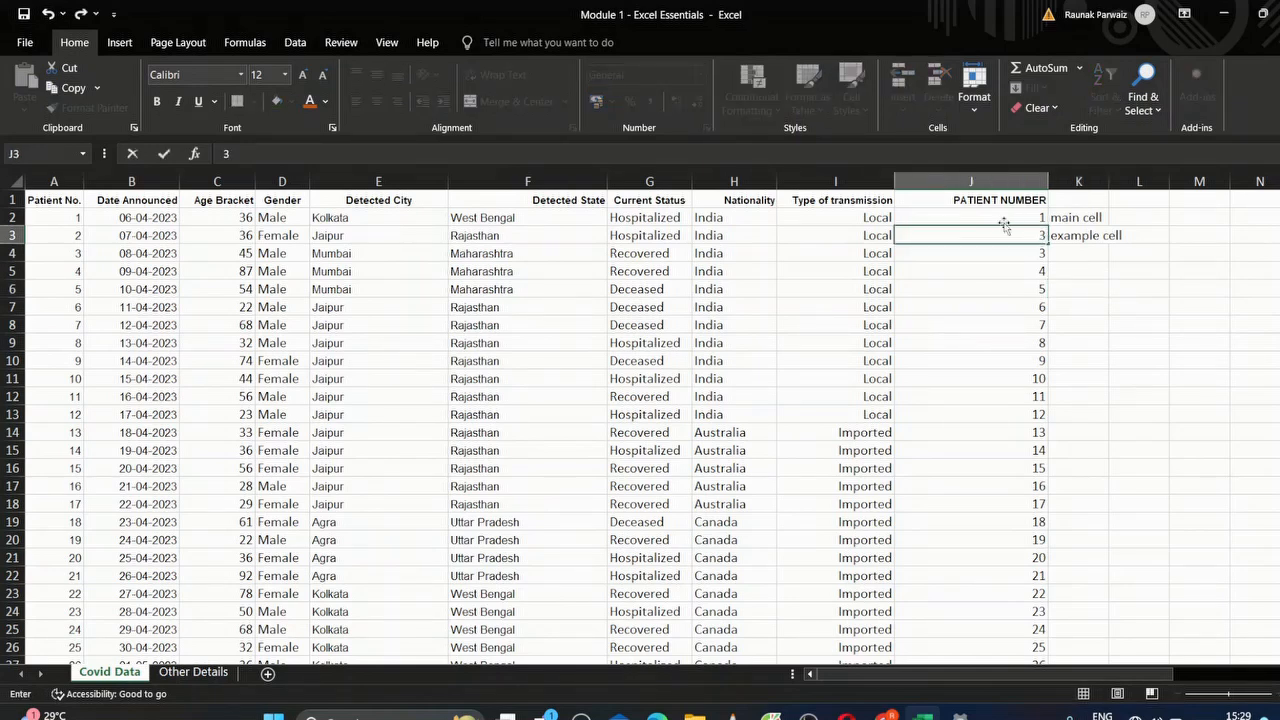
pyautogui.moveTo(995, 212); pyautogui.dragTo(1000, 235)
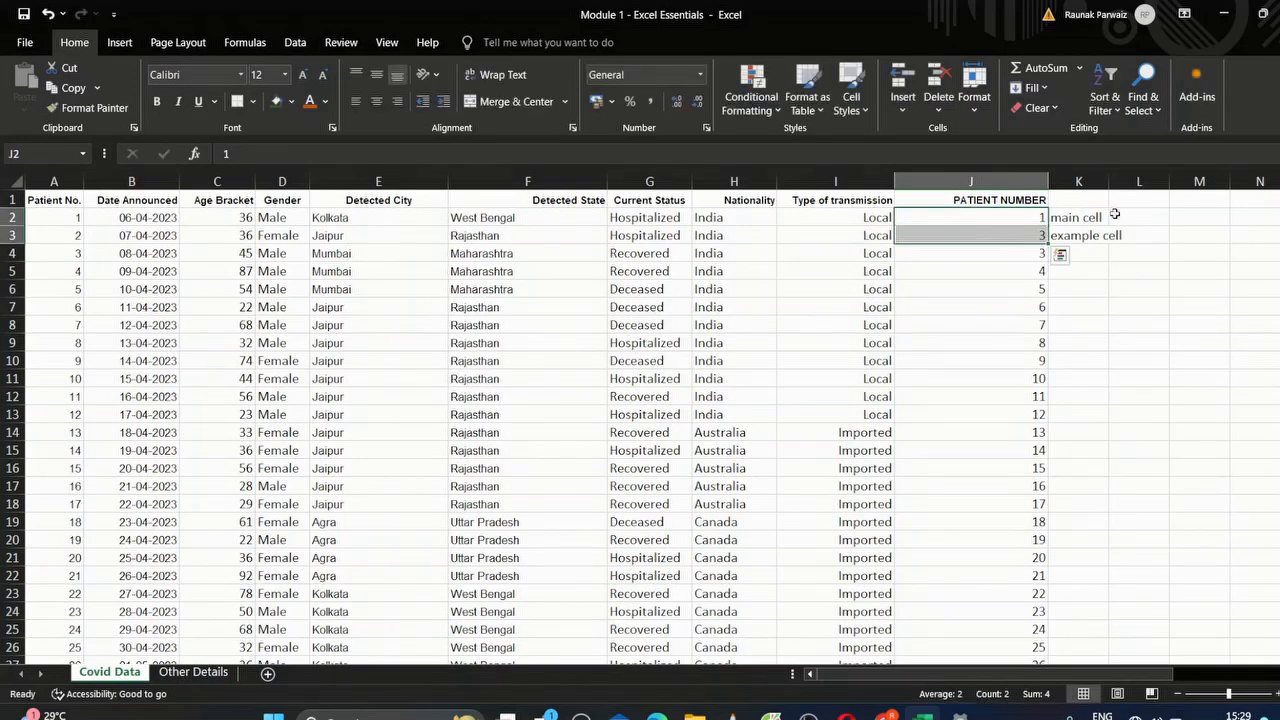
pyautogui.doubleClick(1048, 244)
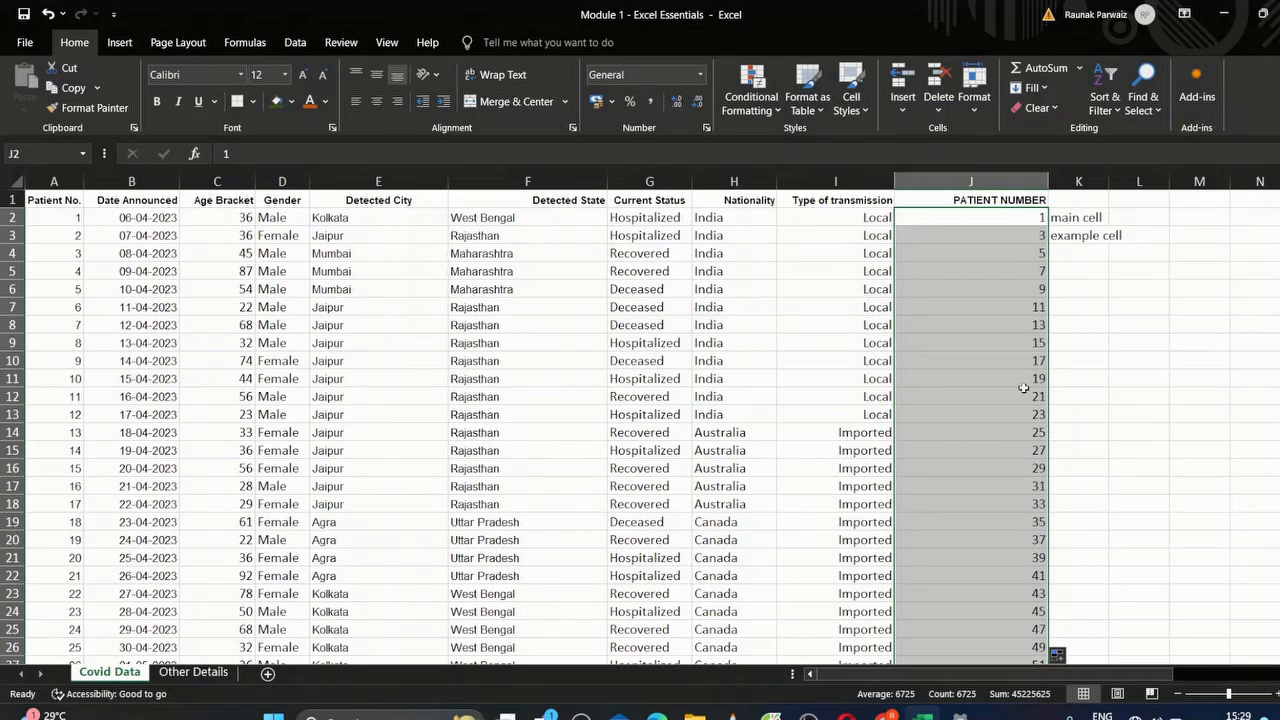
# Step: Set J3 to 2 and refill column J from J2:J3 so the numbers increase by one
pyautogui.click(1022, 232)
pyautogui.write('2')
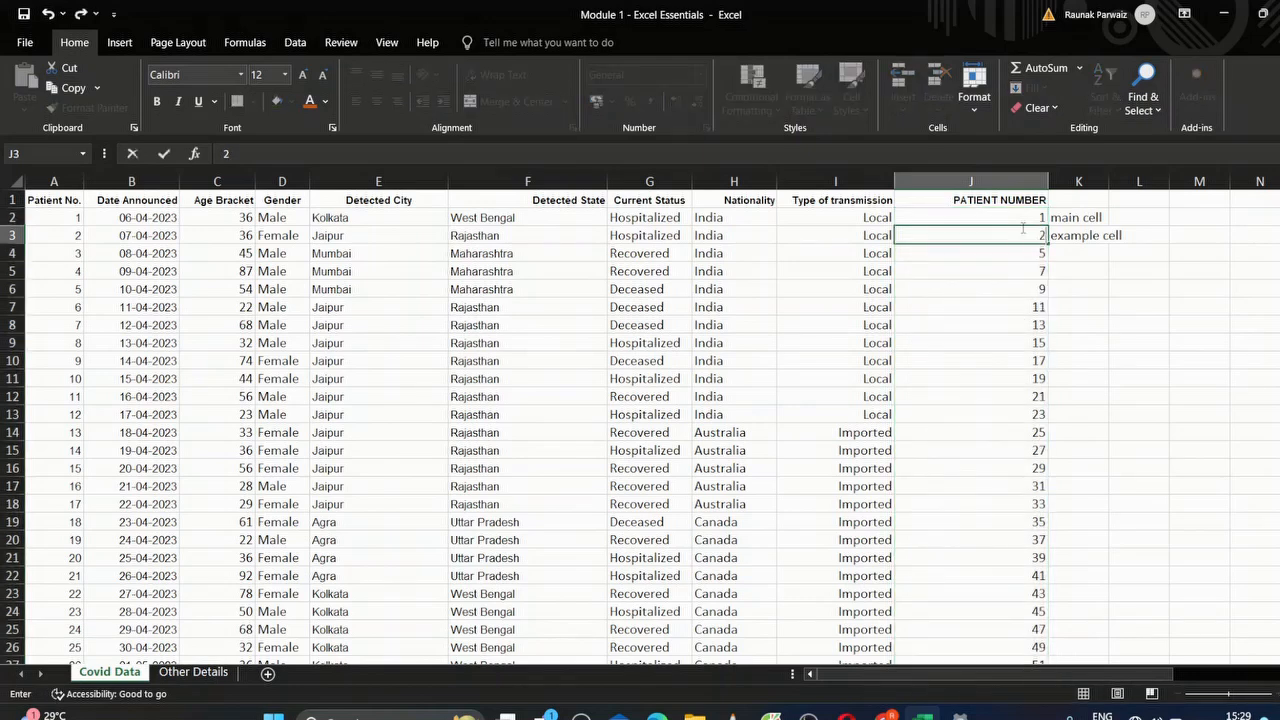
pyautogui.moveTo(1010, 216); pyautogui.dragTo(1009, 235)
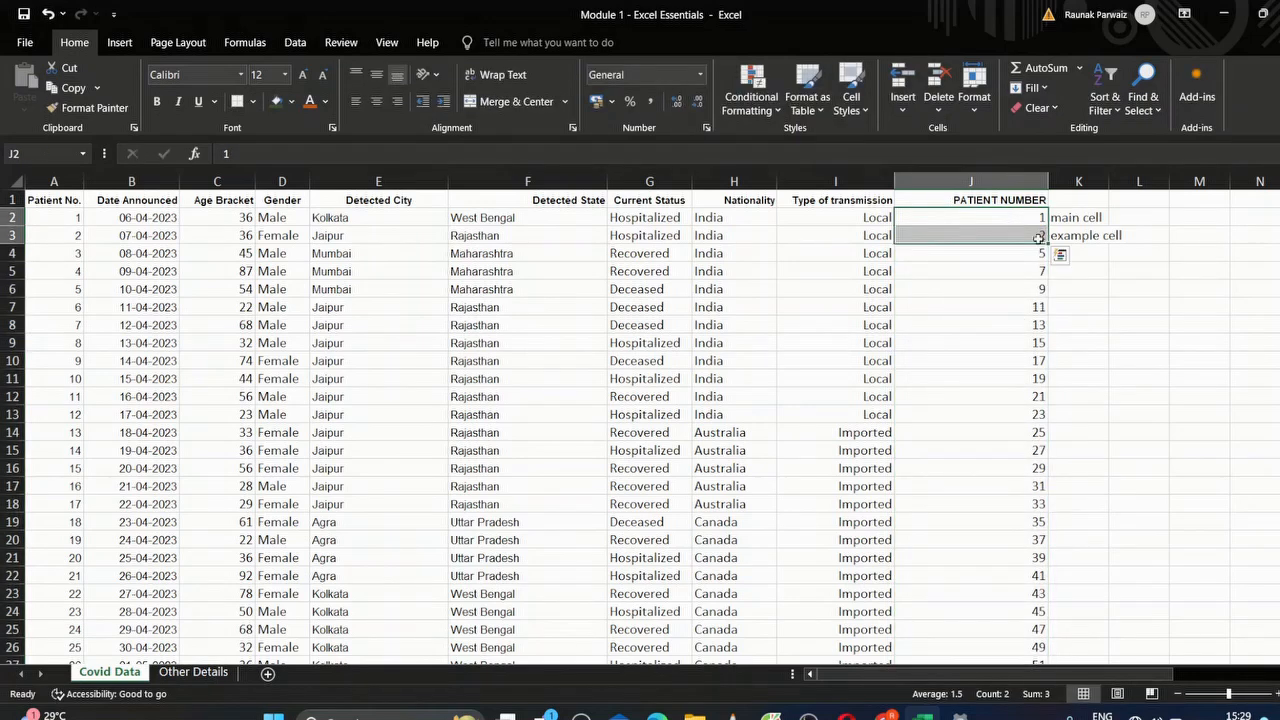
pyautogui.doubleClick(1046, 242)
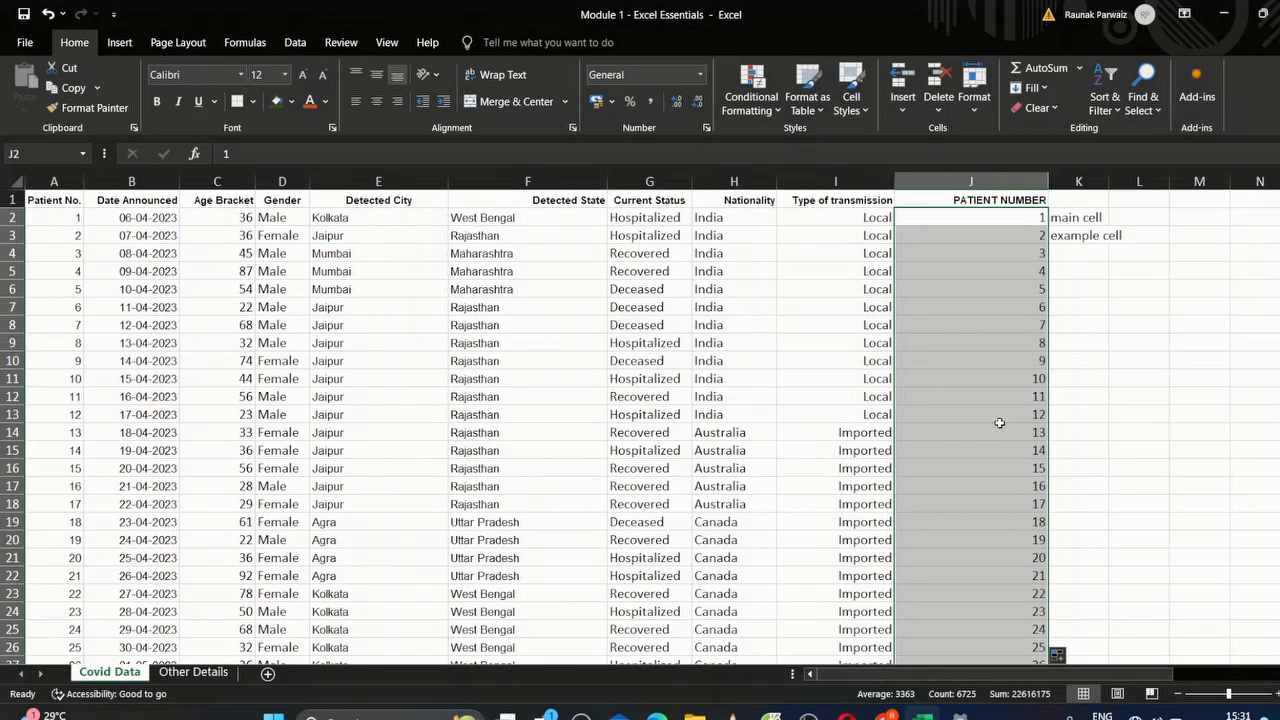
# Step: Set J2 to 3 and refill column J from J2:J3 as a series descending by one
pyautogui.click(1025, 218)
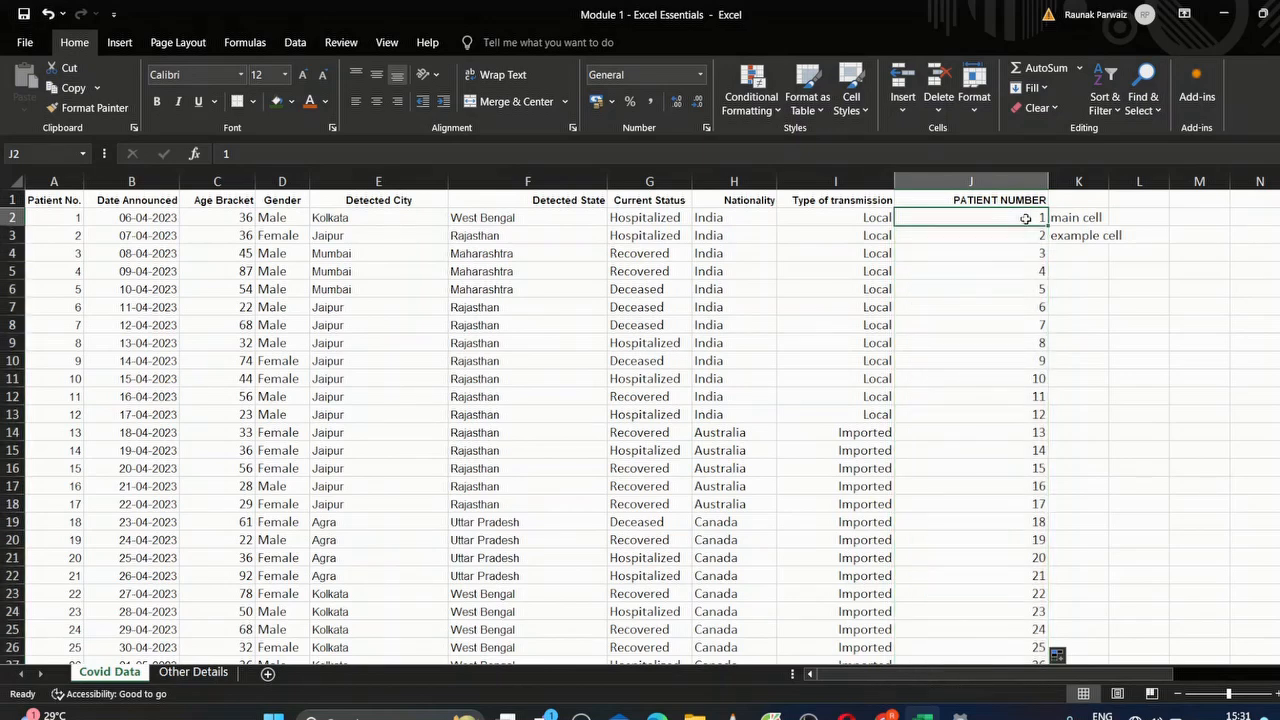
pyautogui.write('3')
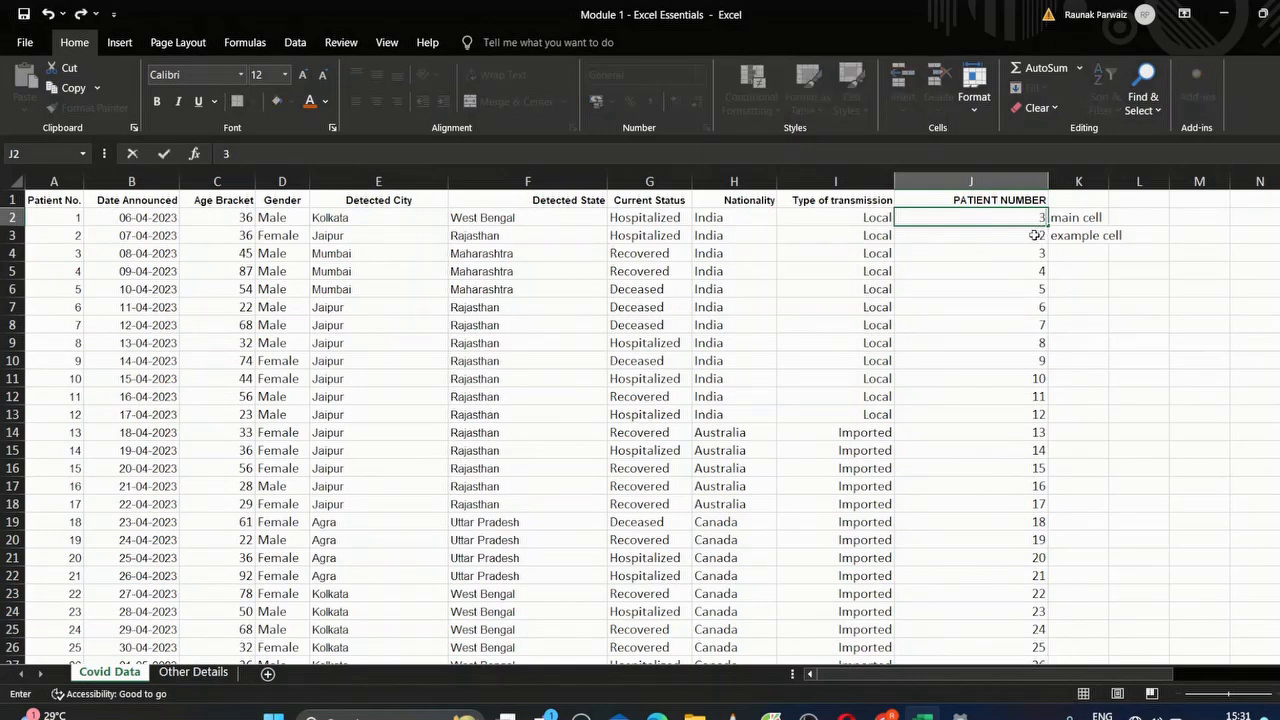
pyautogui.press('Return')
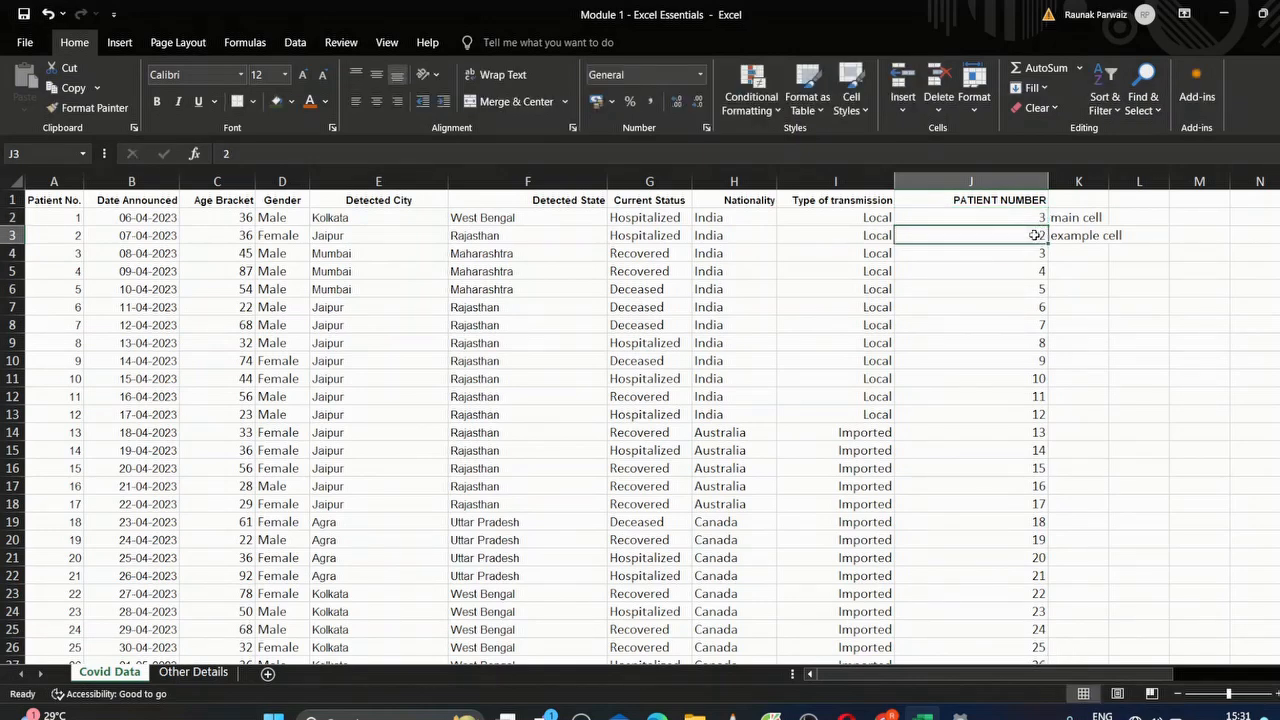
pyautogui.moveTo(975, 216); pyautogui.dragTo(983, 238)
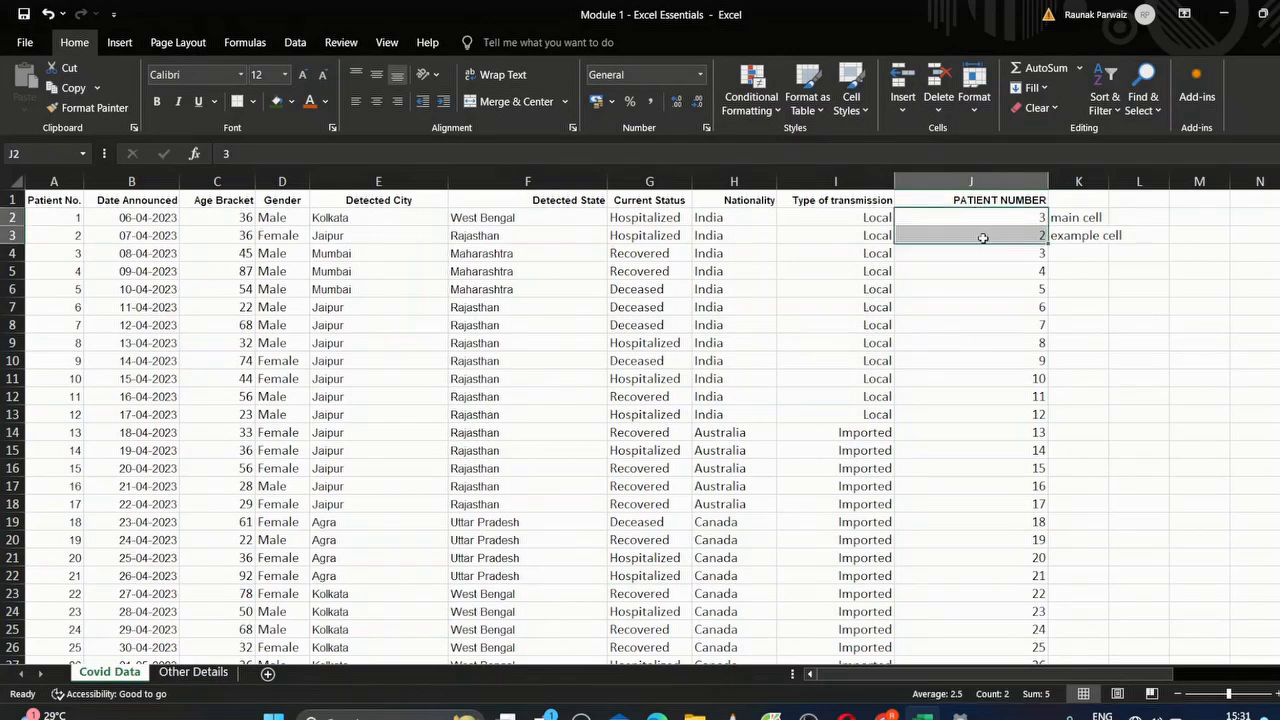
pyautogui.doubleClick(1049, 244)
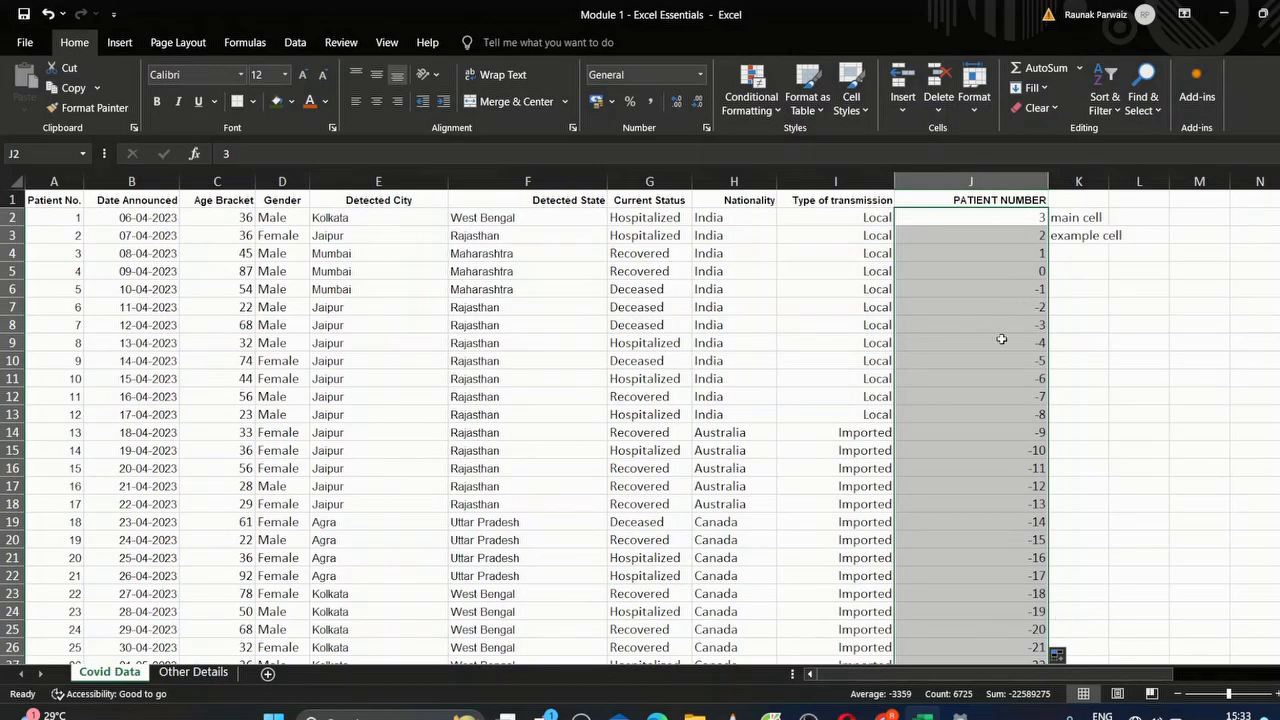
# Step: Clear the filled numbers and the PATIENT NUMBER header from column J, plus the labels in K1:K4
pyautogui.press('Delete')
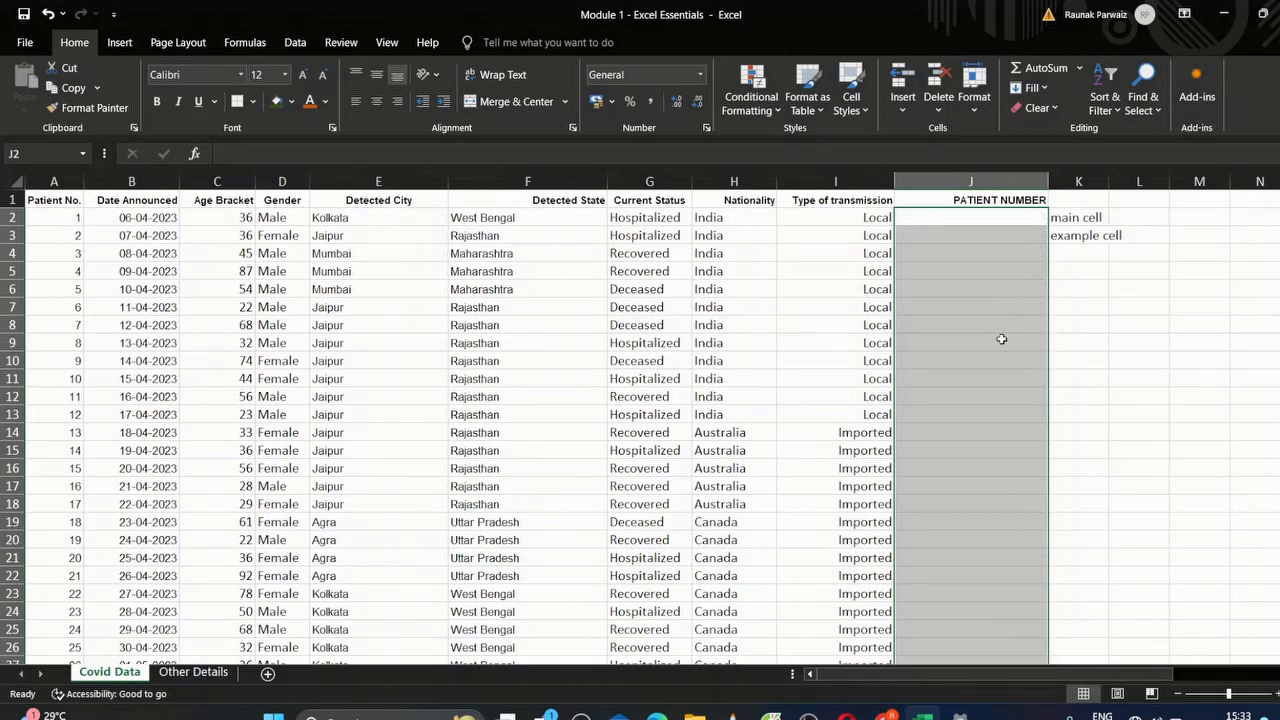
pyautogui.click(987, 200)
pyautogui.press('Delete')
pyautogui.moveTo(1097, 260); pyautogui.dragTo(1066, 205)
pyautogui.press('Delete')
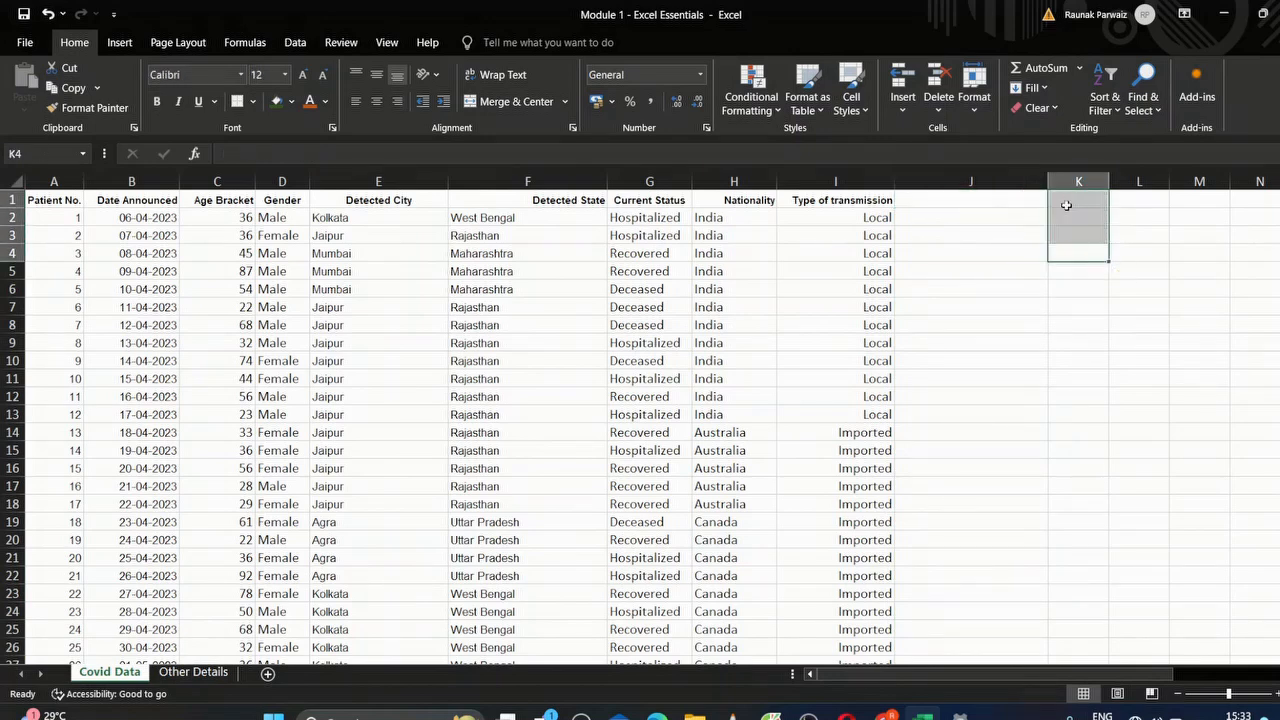
# Step: Enter January in J2 and fill the month names down column J
pyautogui.click(967, 233)
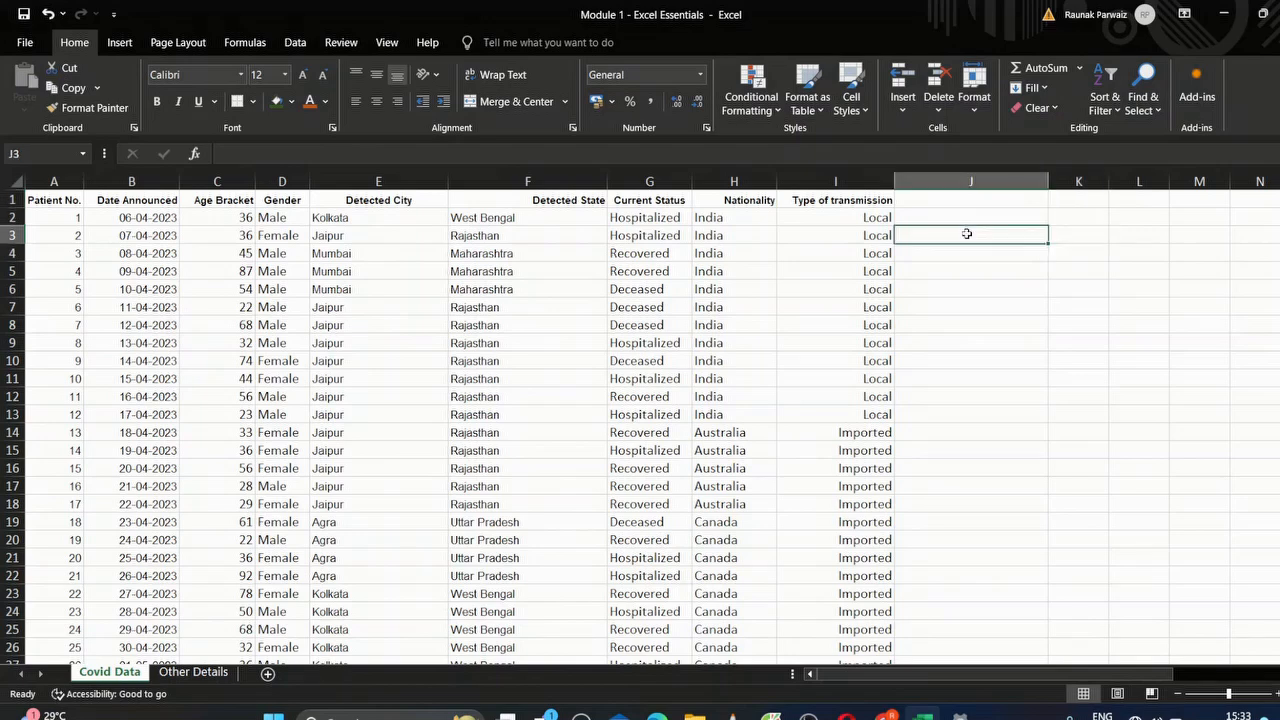
pyautogui.click(975, 217)
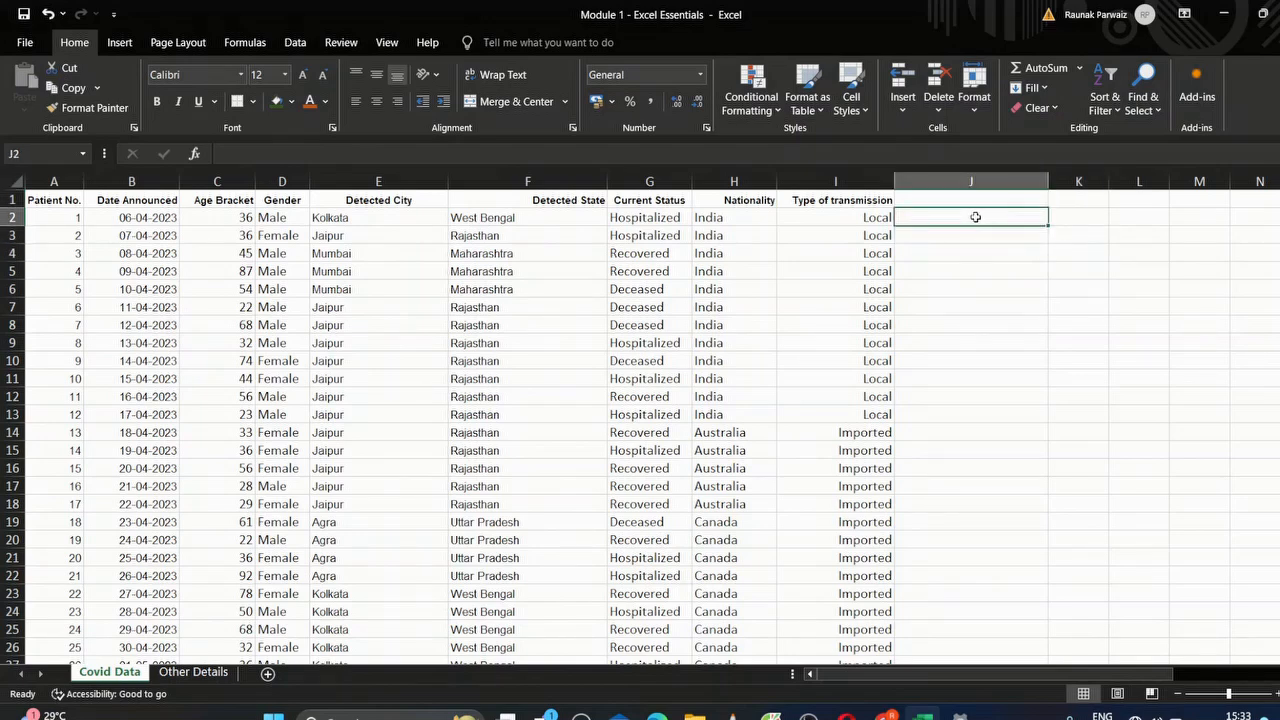
pyautogui.write('January')
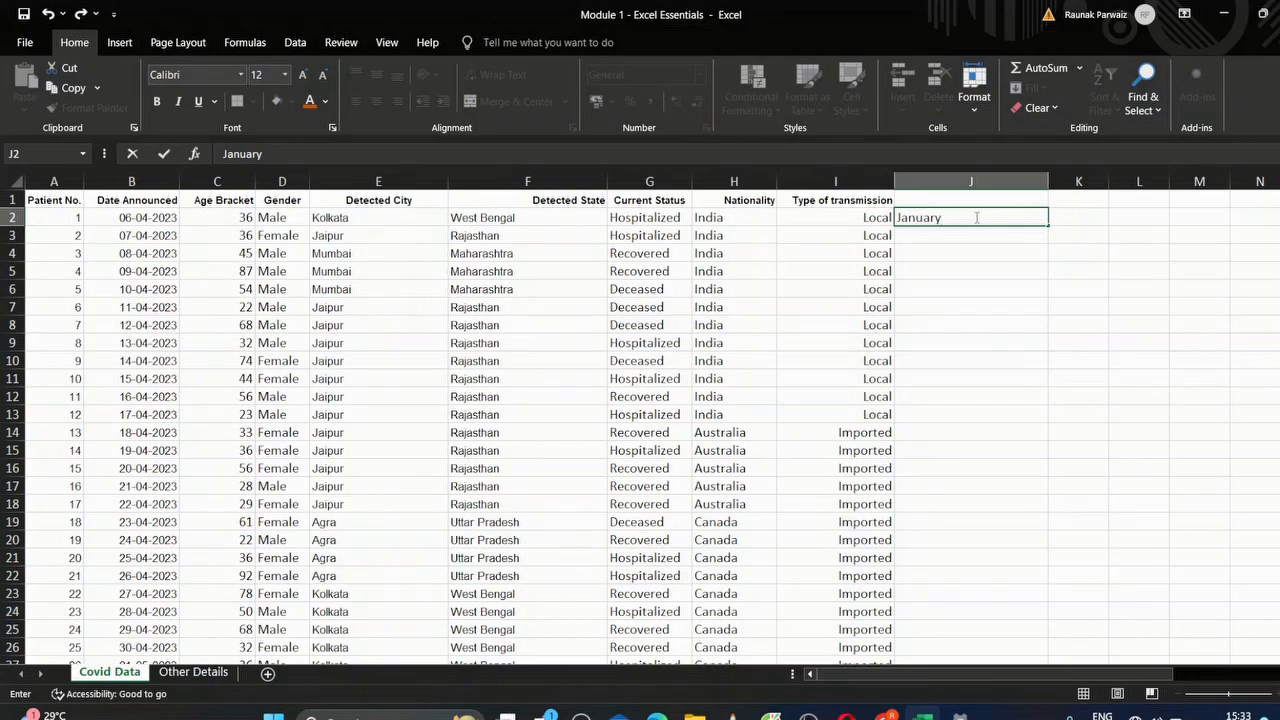
pyautogui.doubleClick(1047, 226)
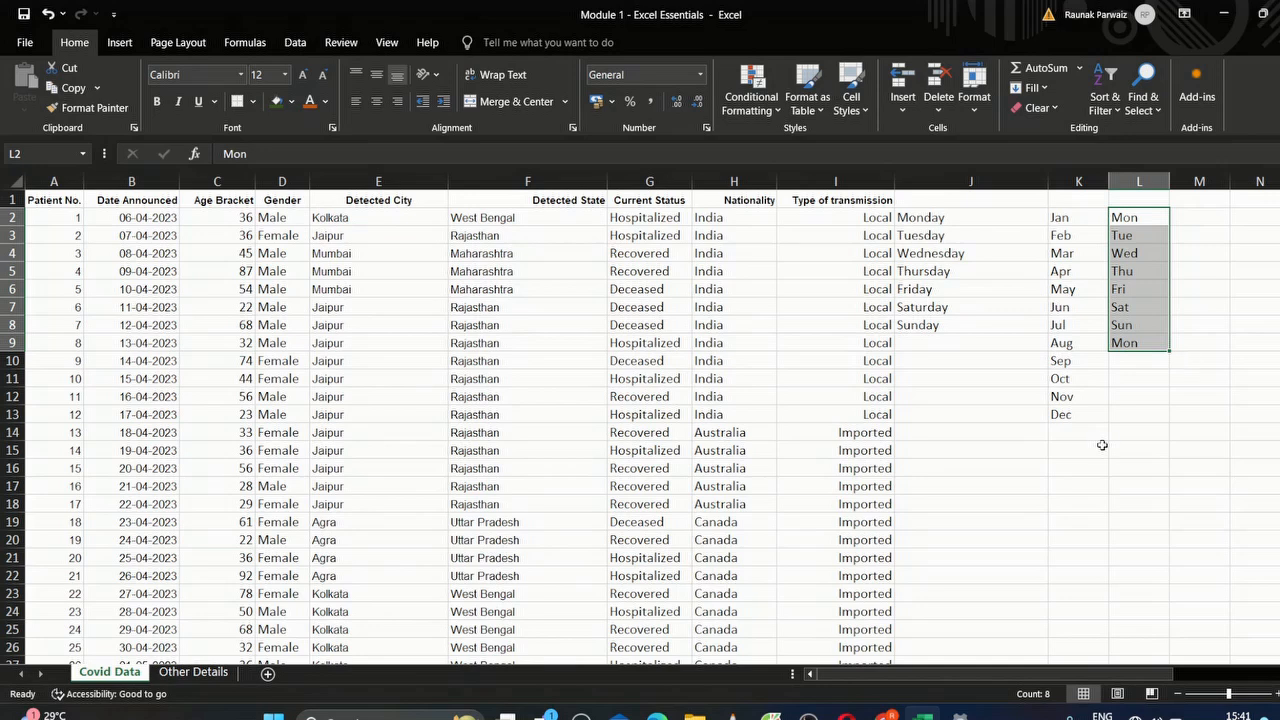
# Step: Undo the sample weekday and month lists in columns J, K and L
pyautogui.hotkey('ctrl', 'z')
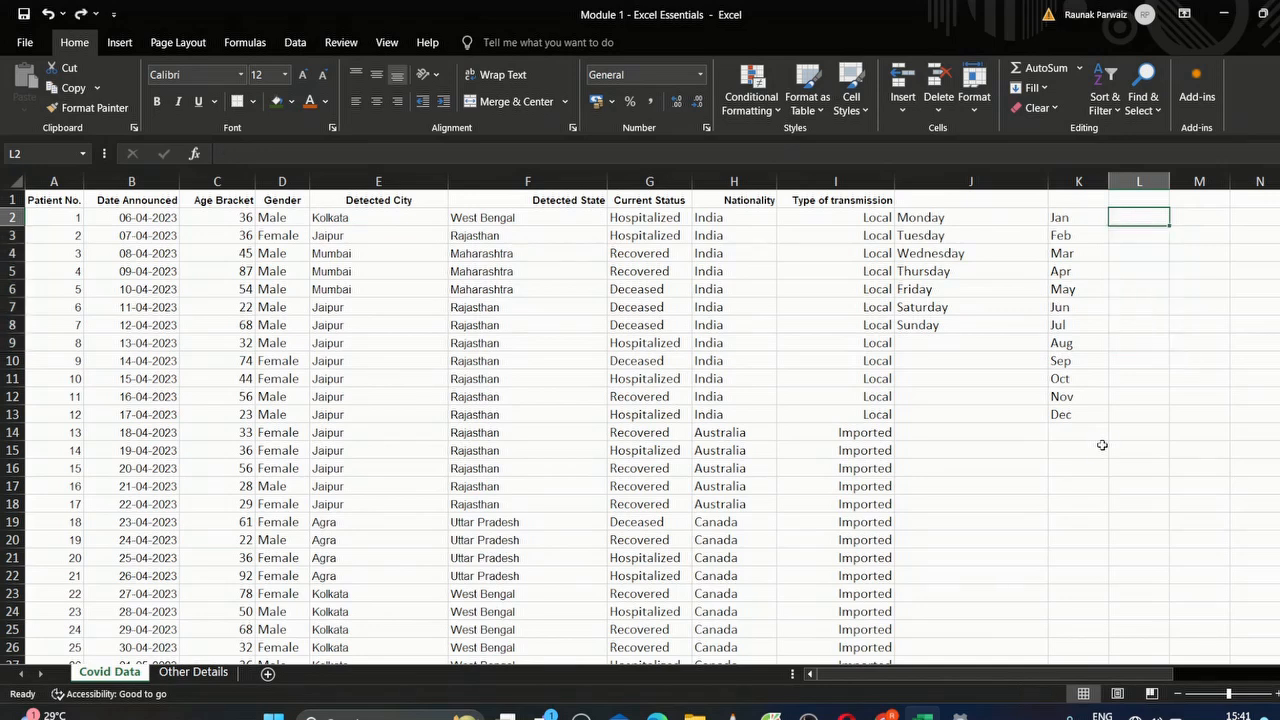
pyautogui.hotkey('ctrl', 'z')
pyautogui.hotkey('ctrl', 'z')
pyautogui.hotkey('ctrl', 'z')
pyautogui.hotkey('ctrl', 'z')
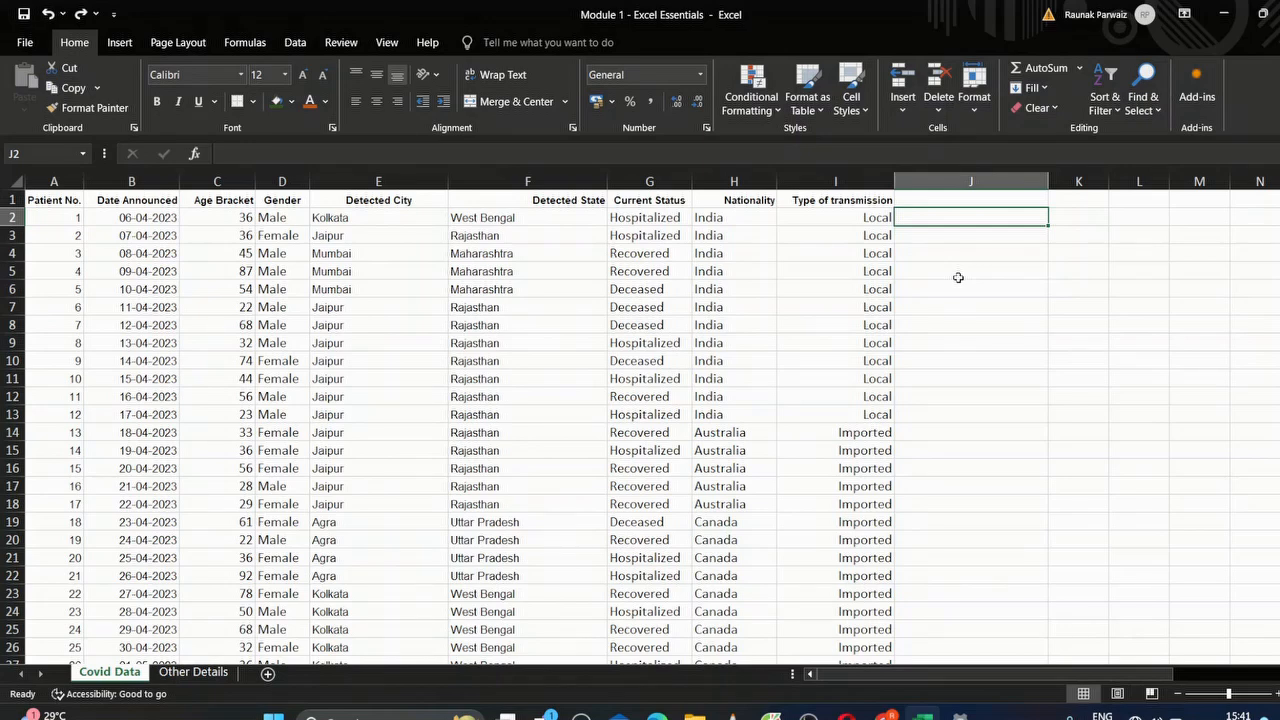
# Step: Enter Monday in J2 and fill the full weekday names down to J10
pyautogui.write('Monday')
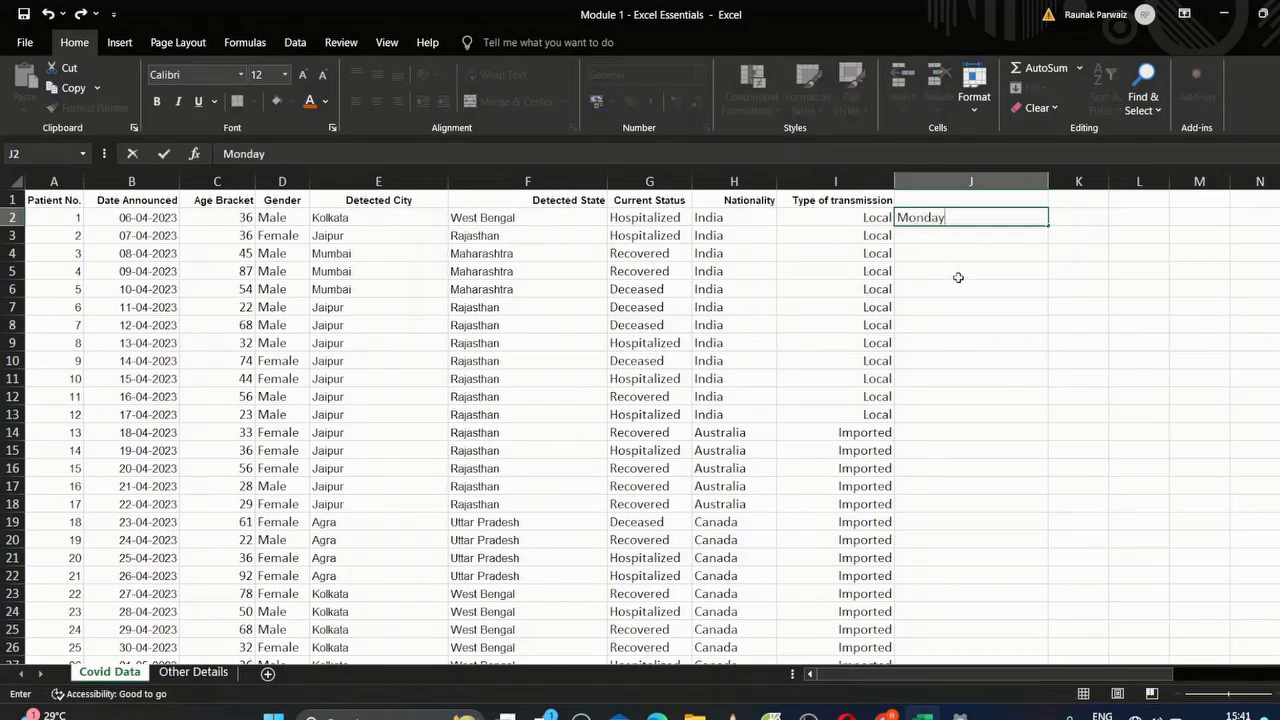
pyautogui.moveTo(1048, 225); pyautogui.dragTo(1050, 366)
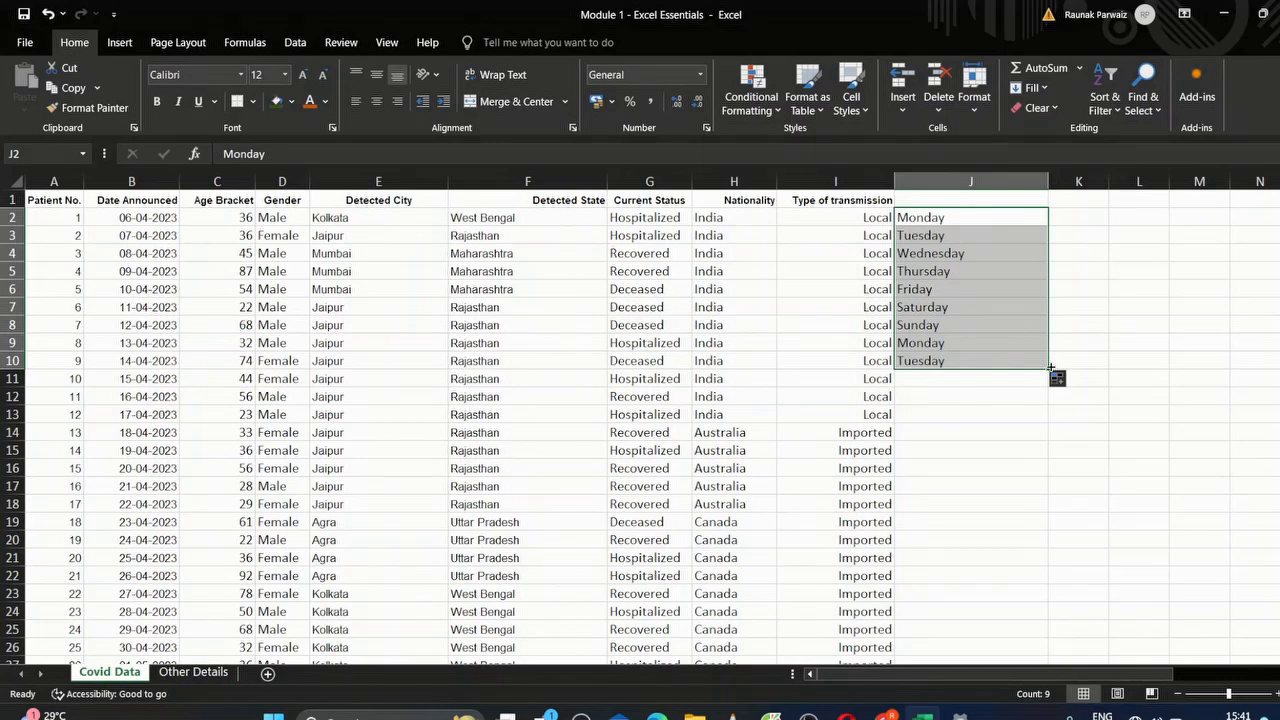
# Step: Enter Jan in K2 and fill the abbreviated month names down to K11
pyautogui.click(1084, 218)
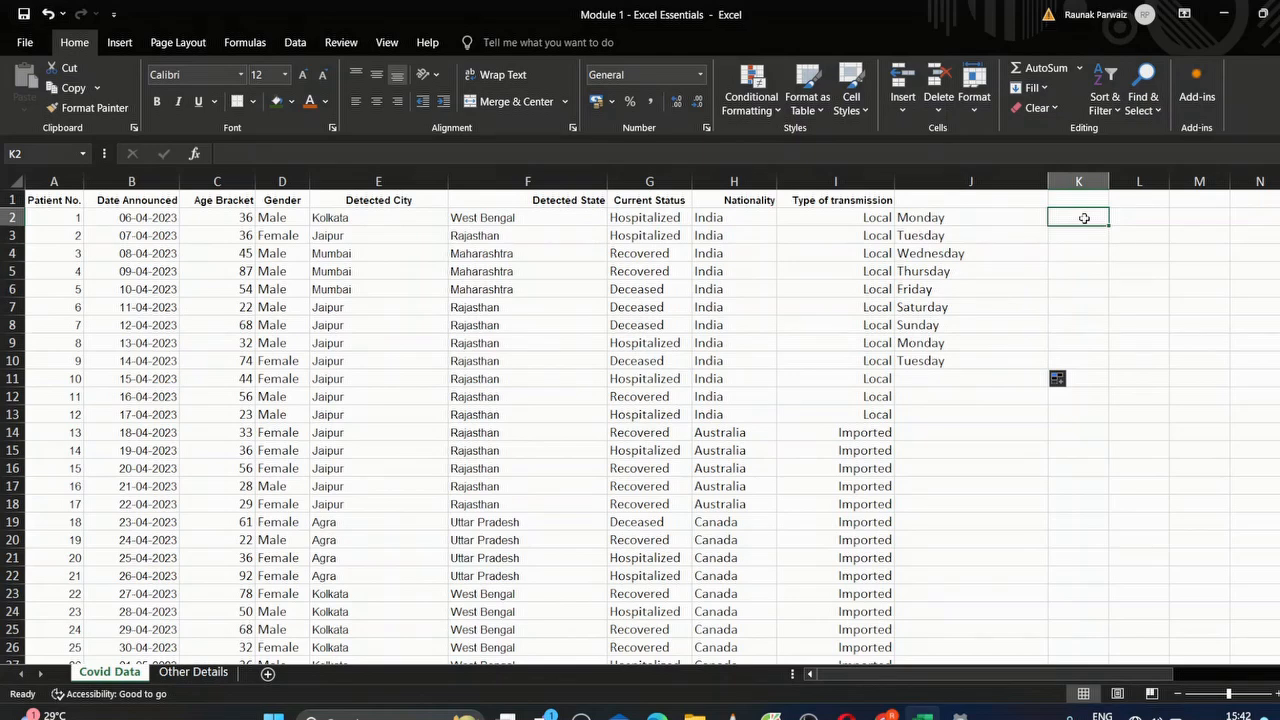
pyautogui.write('Jan')
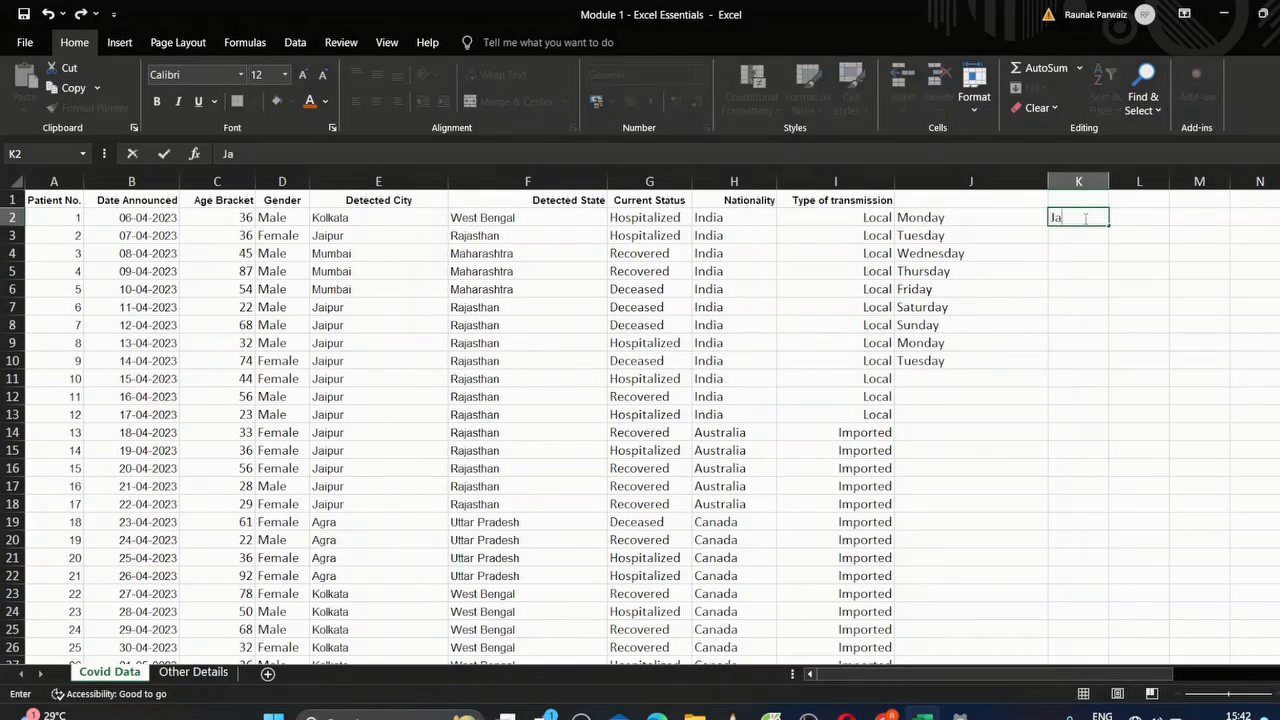
pyautogui.moveTo(1108, 226); pyautogui.dragTo(1085, 382)
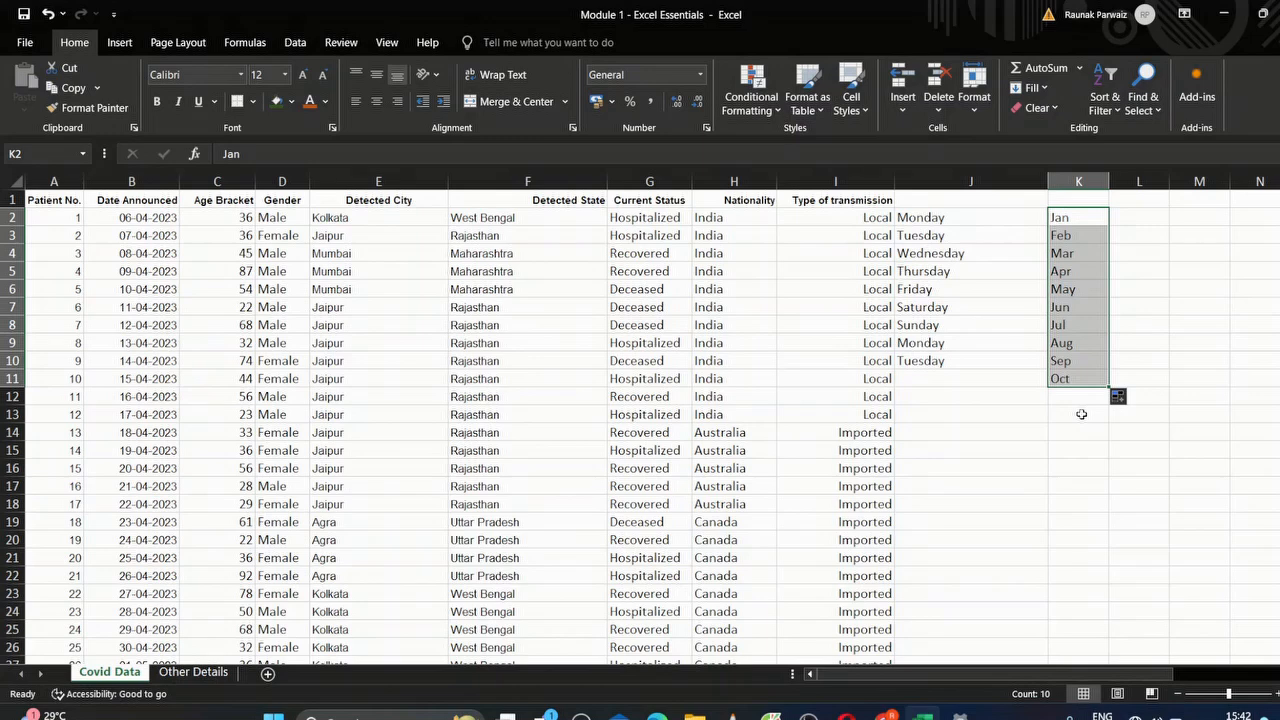
# Step: Enter Mon in L2 and fill the abbreviated weekday names down to L11
pyautogui.click(1139, 216)
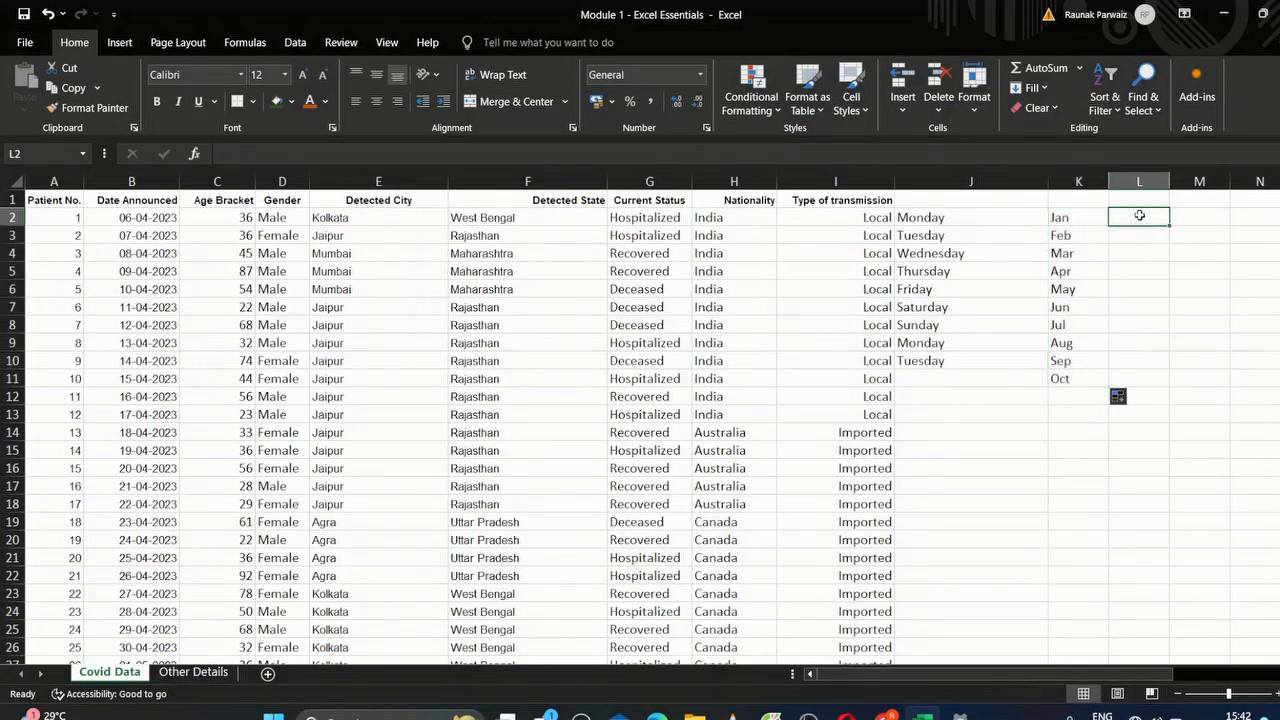
pyautogui.write('Mon')
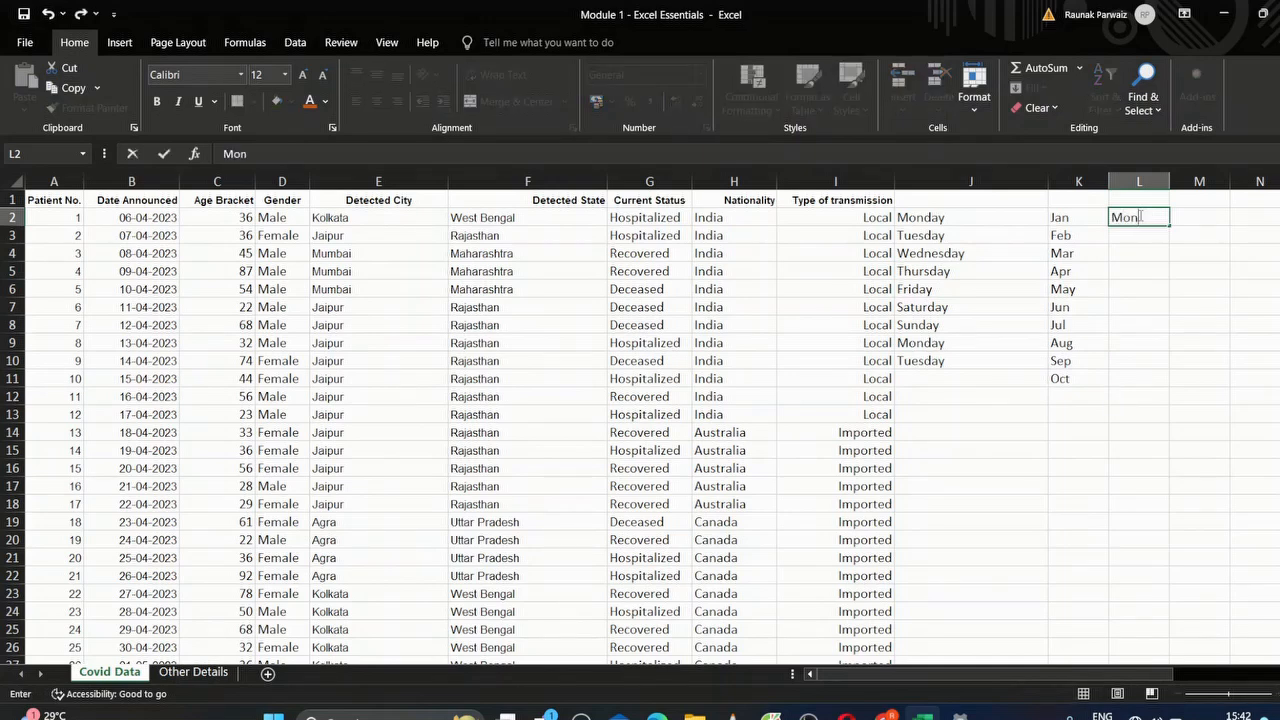
pyautogui.moveTo(1169, 226); pyautogui.dragTo(1152, 380)
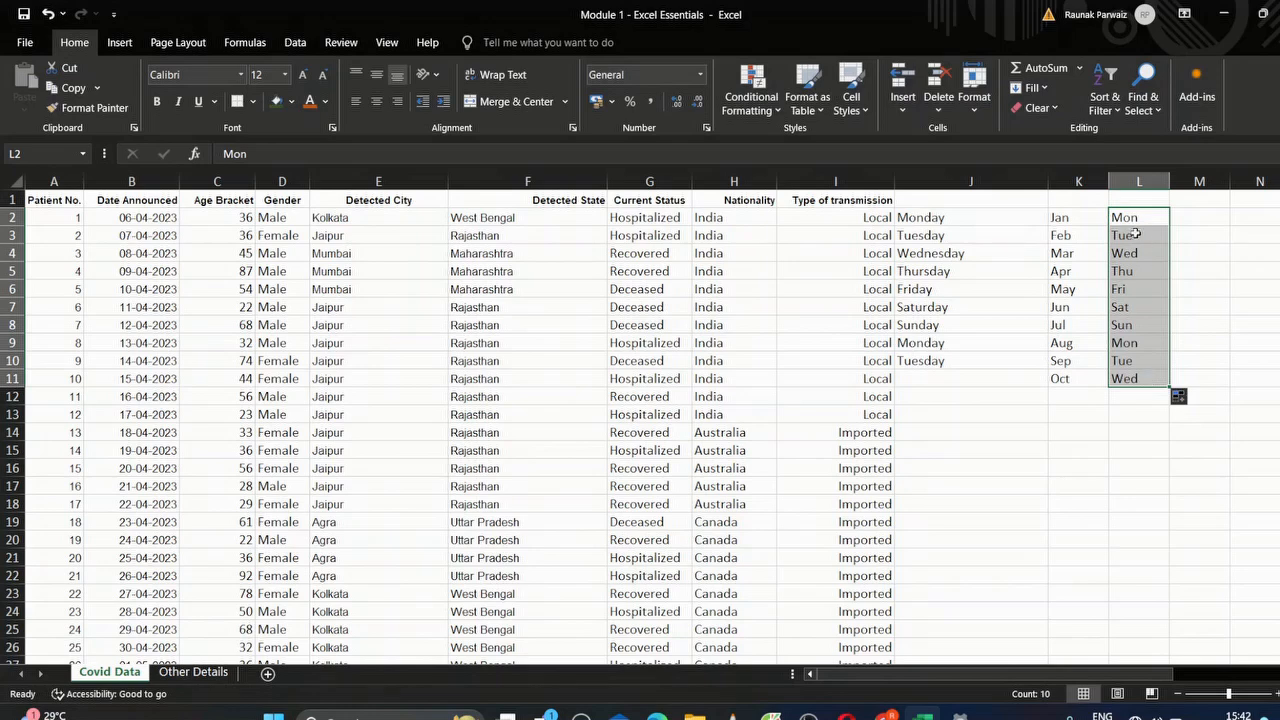